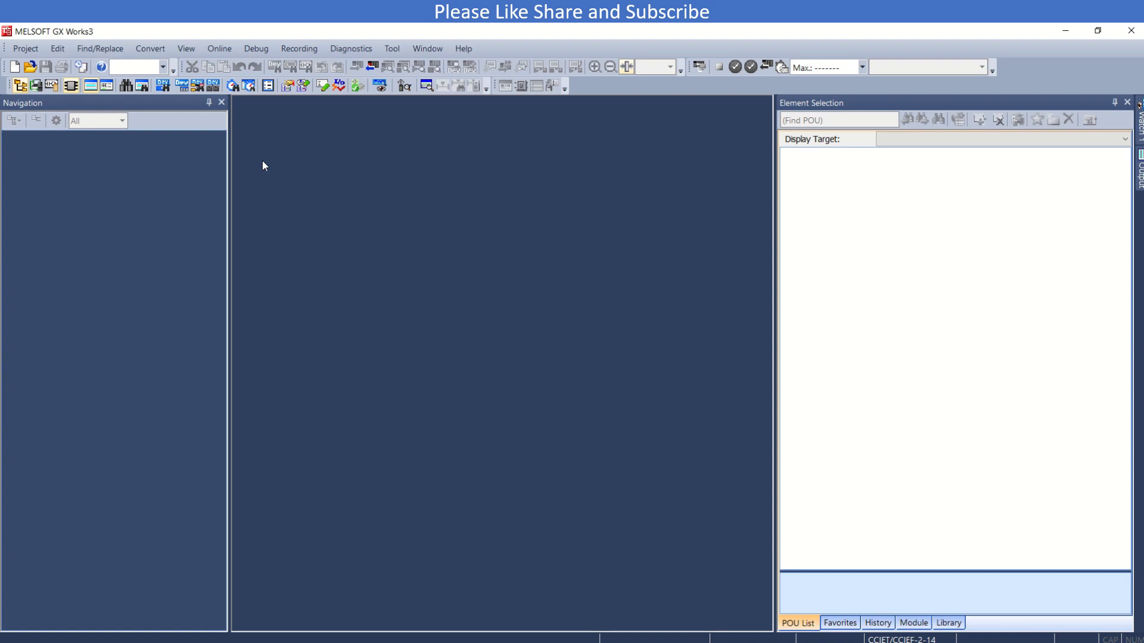
- Create a new RCPU R04EN ladder project with Read Sample Comment set to No
{"action": "left_click", "coordinate": [17, 67]}
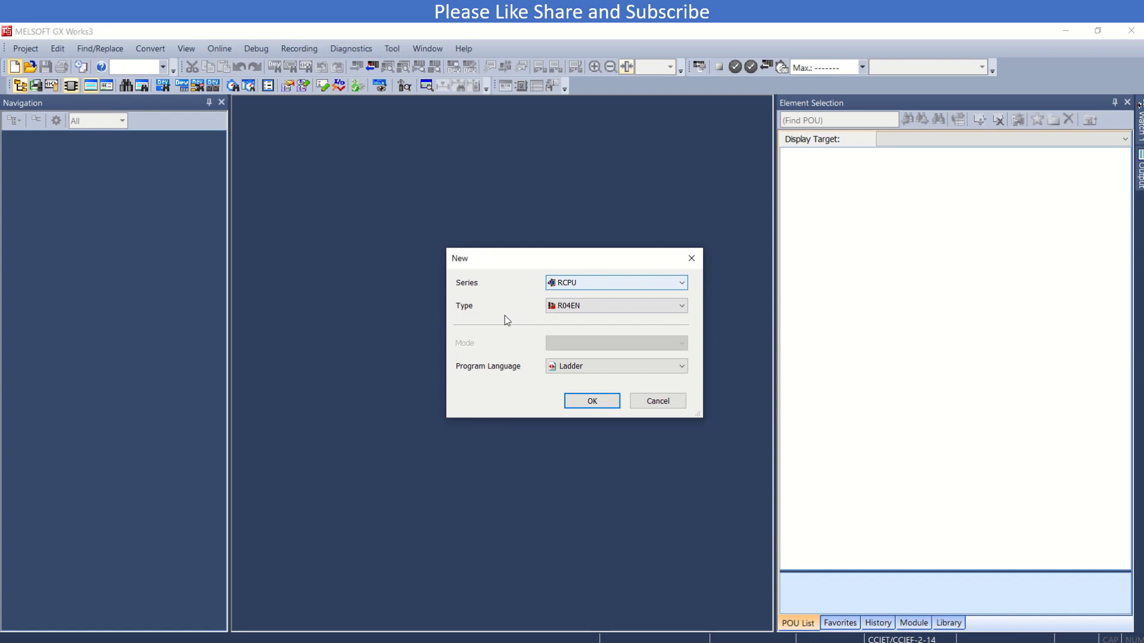
{"action": "left_click", "coordinate": [590, 401]}
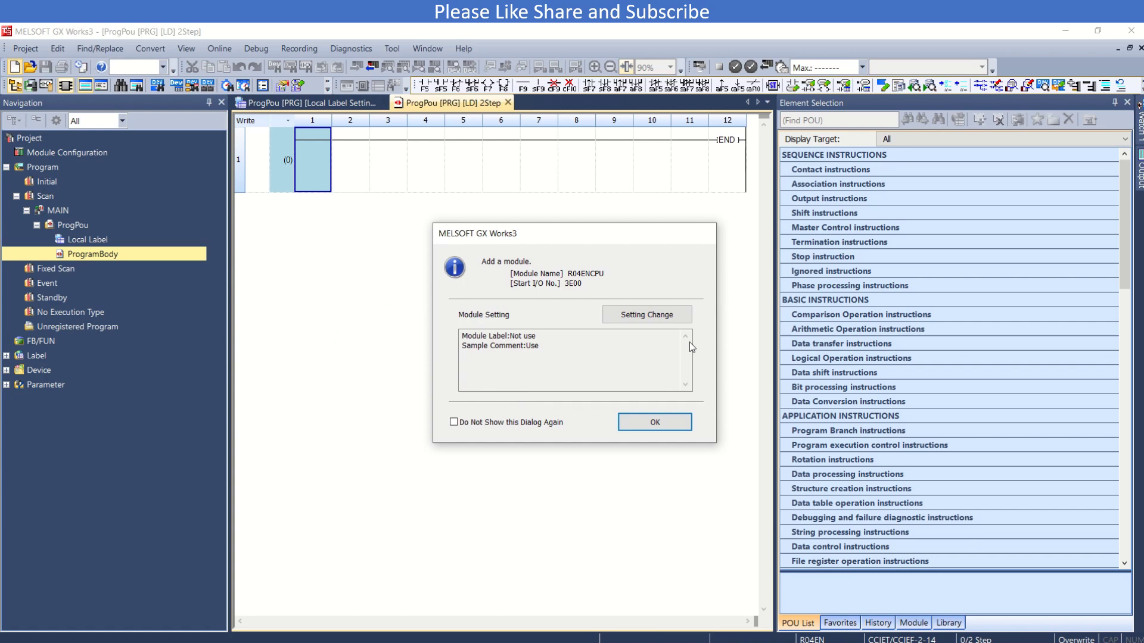
{"action": "left_click", "coordinate": [652, 320]}
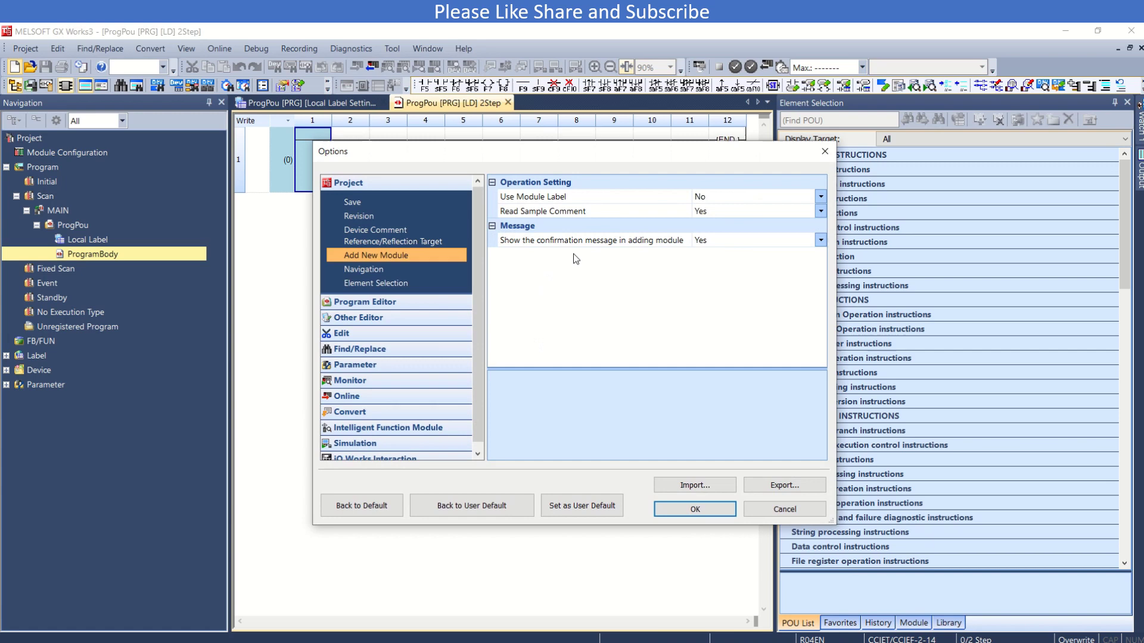
{"action": "left_click", "coordinate": [760, 211]}
{"action": "left_click", "coordinate": [760, 241]}
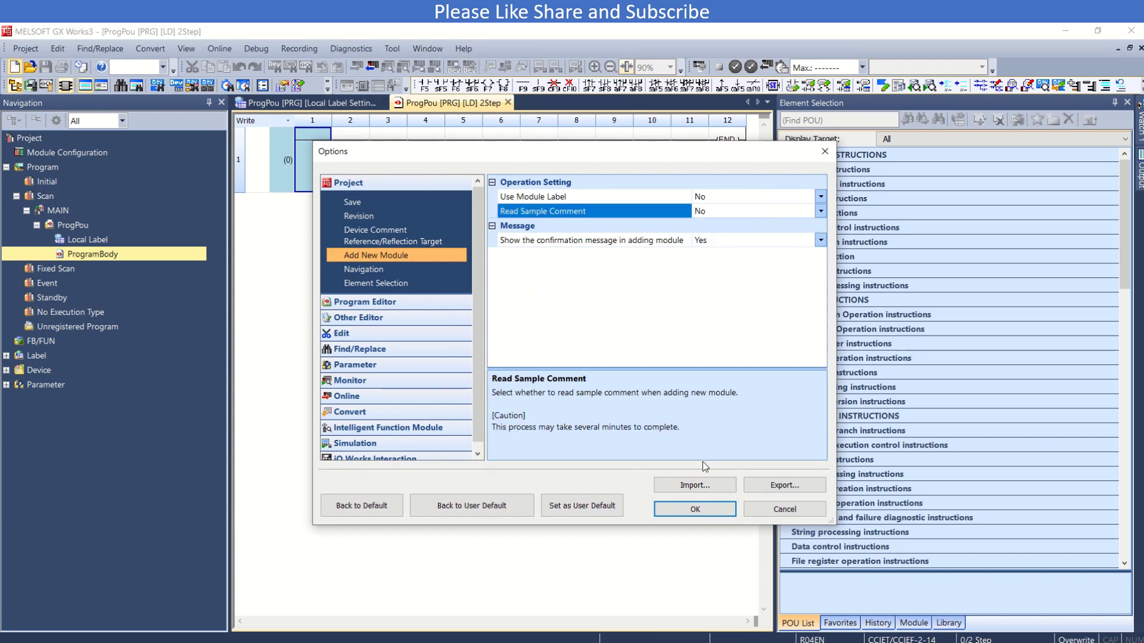
{"action": "left_click", "coordinate": [695, 509]}
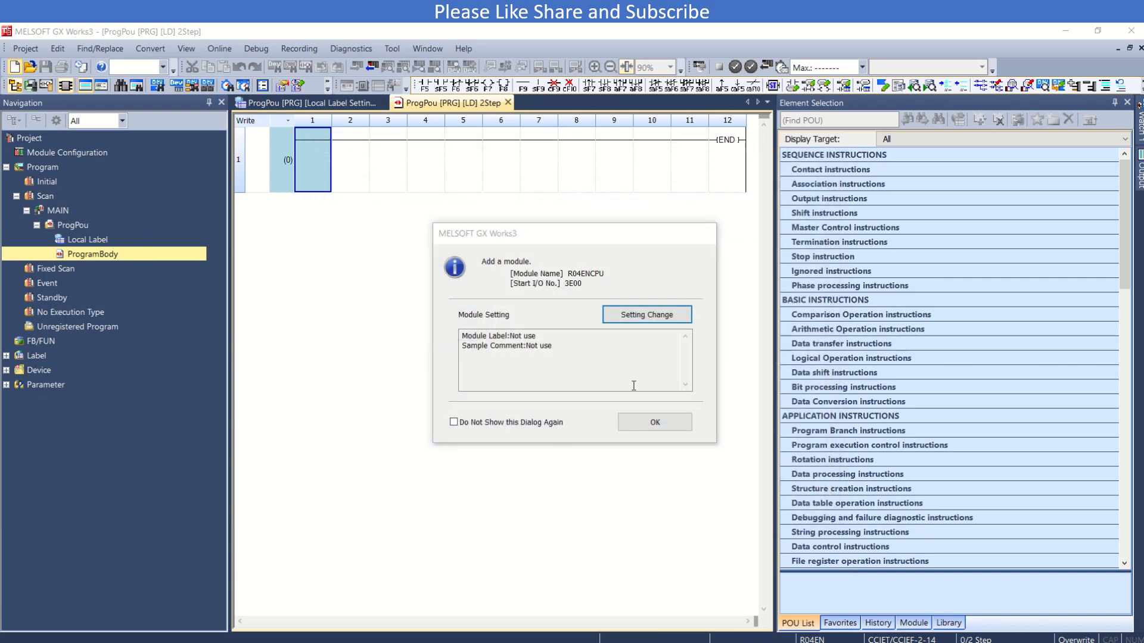
{"action": "left_click", "coordinate": [655, 422]}
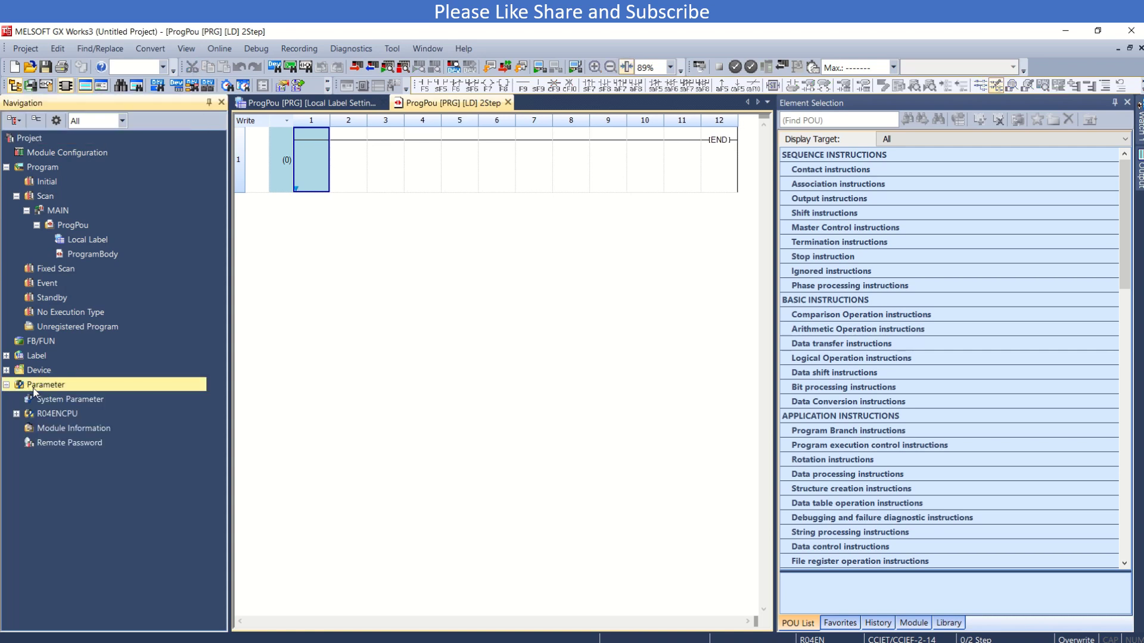
- Start adding a new module under Module Information with module type Information Module
{"action": "key", "text": "Down"}
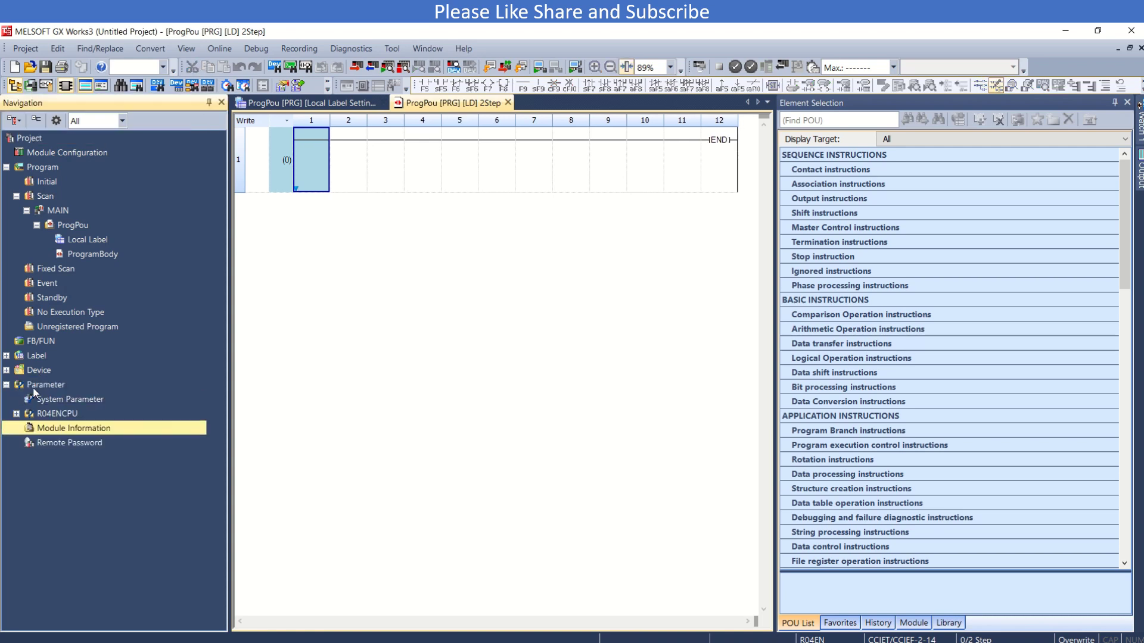
{"action": "right_click", "coordinate": [86, 434]}
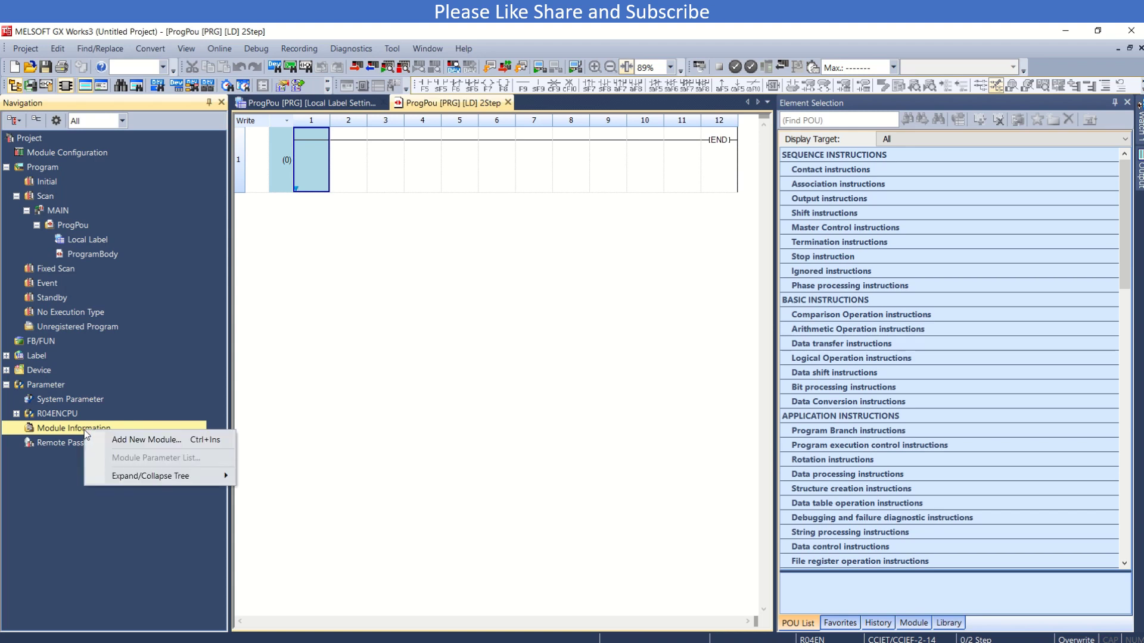
{"action": "left_click", "coordinate": [166, 441]}
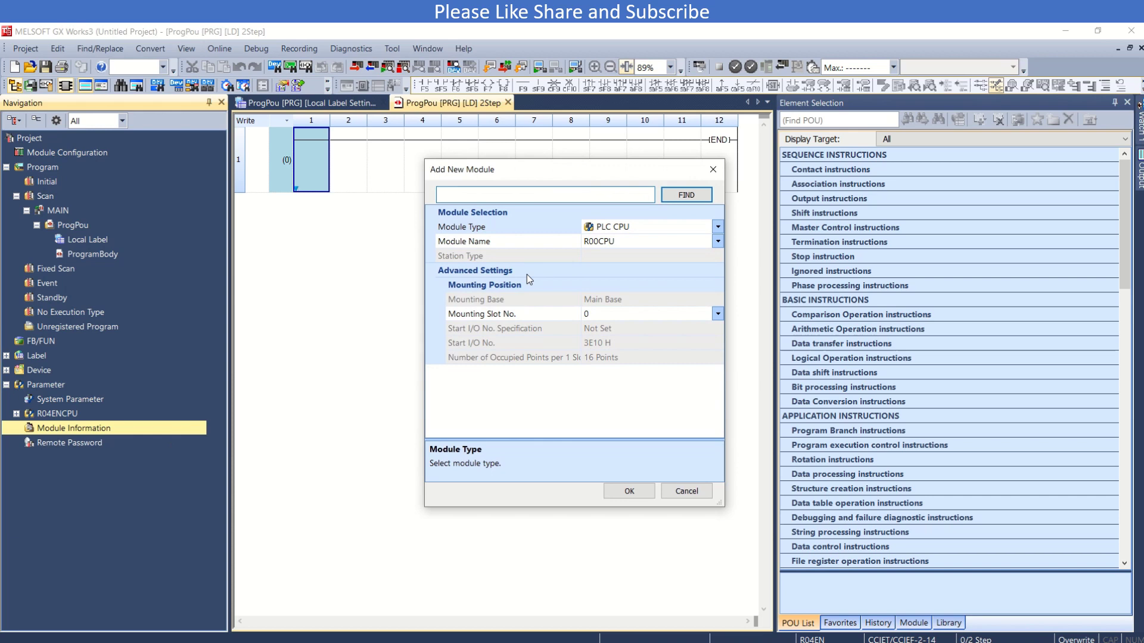
{"action": "left_click", "coordinate": [718, 227]}
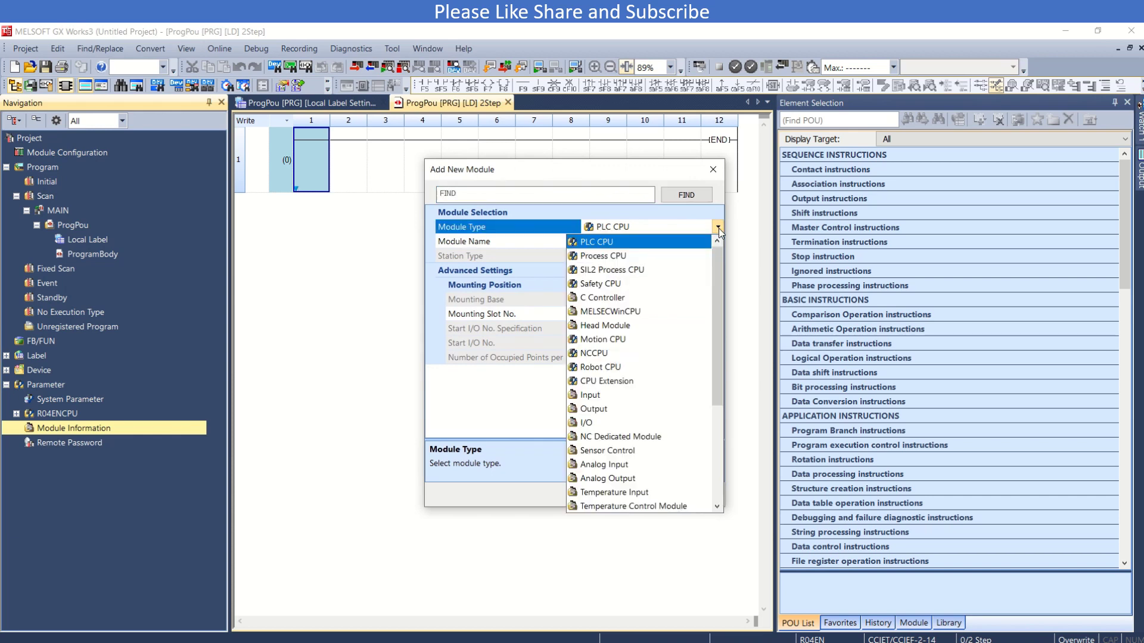
{"action": "left_click", "coordinate": [717, 431]}
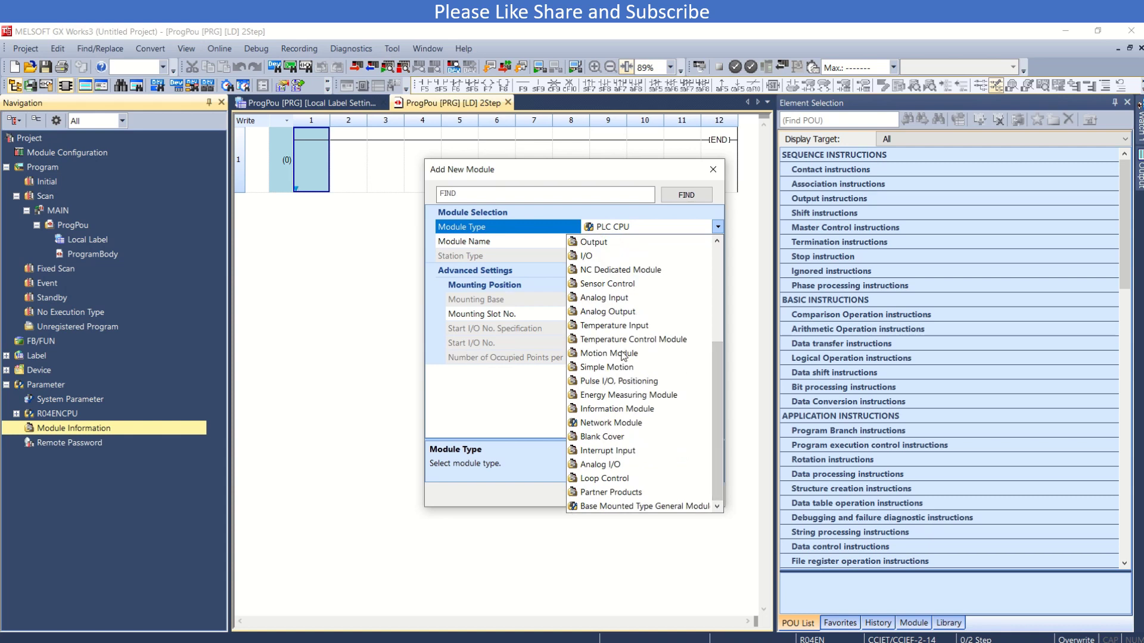
{"action": "left_click", "coordinate": [630, 412]}
- Choose RJ71C24-R4 in mounting slot 0 and confirm, suppressing the repeat confirmation
{"action": "left_click", "coordinate": [718, 241]}
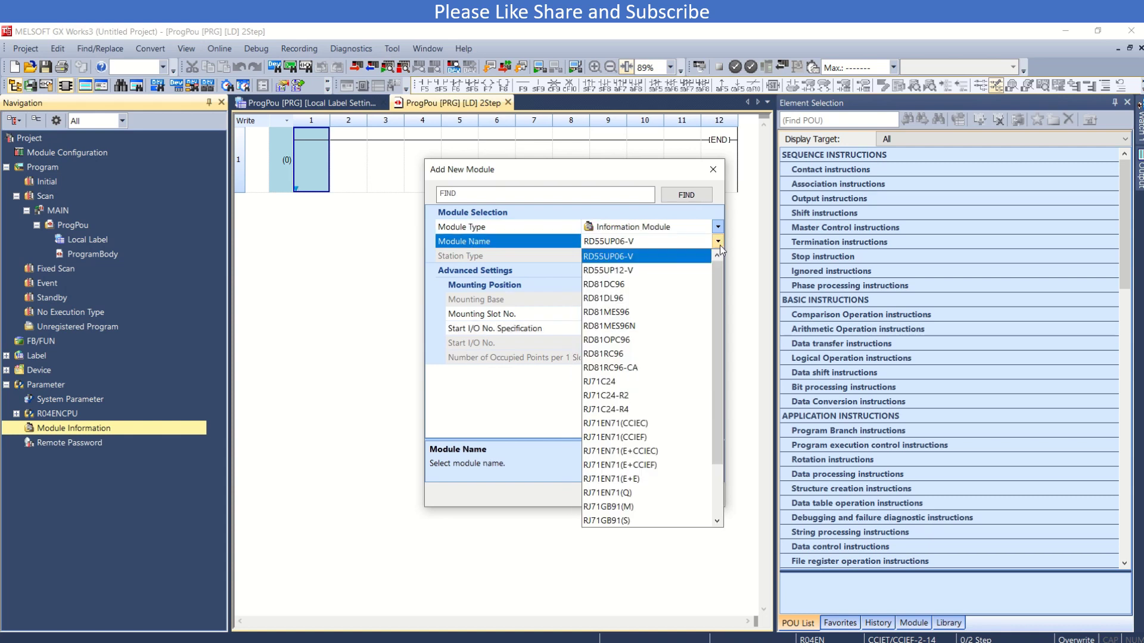
{"action": "left_click", "coordinate": [607, 411]}
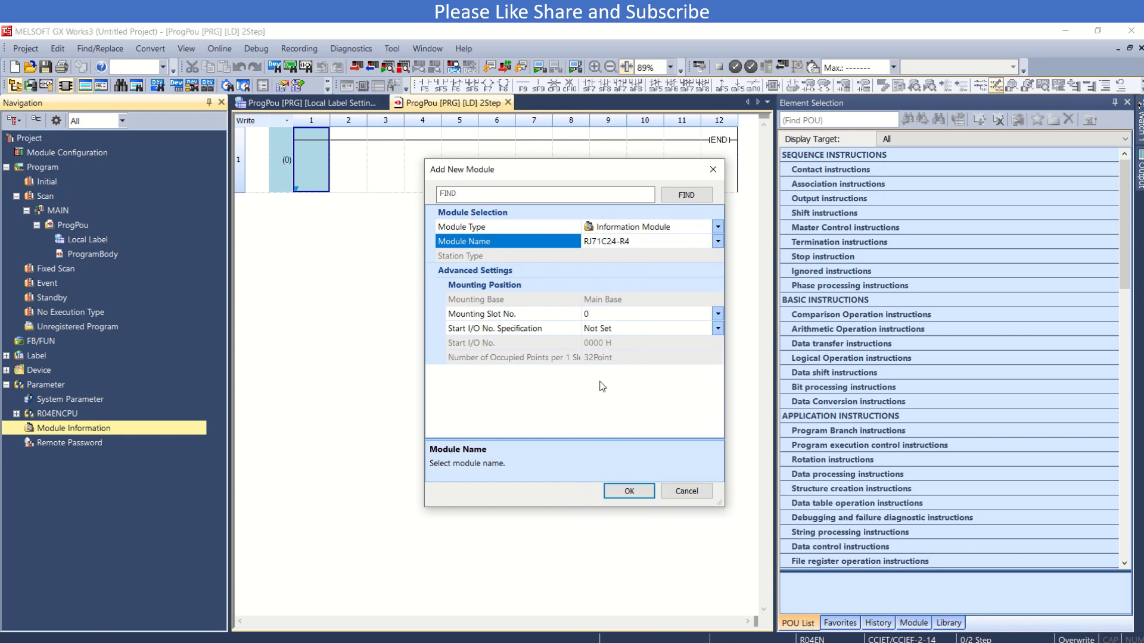
{"action": "left_click", "coordinate": [485, 317]}
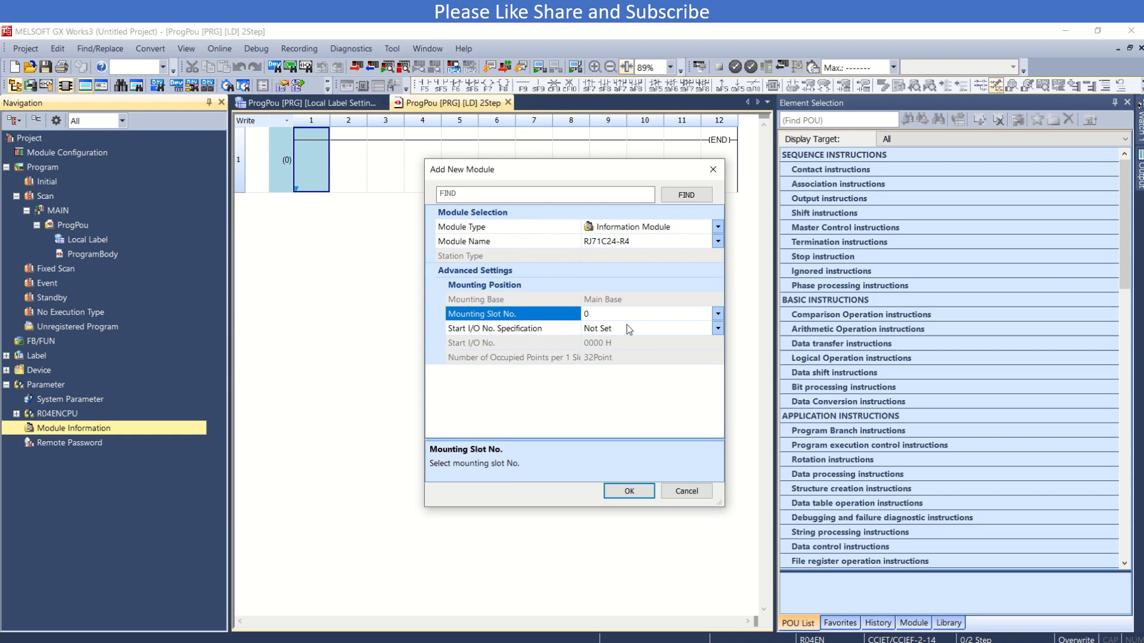
{"action": "left_click", "coordinate": [626, 493]}
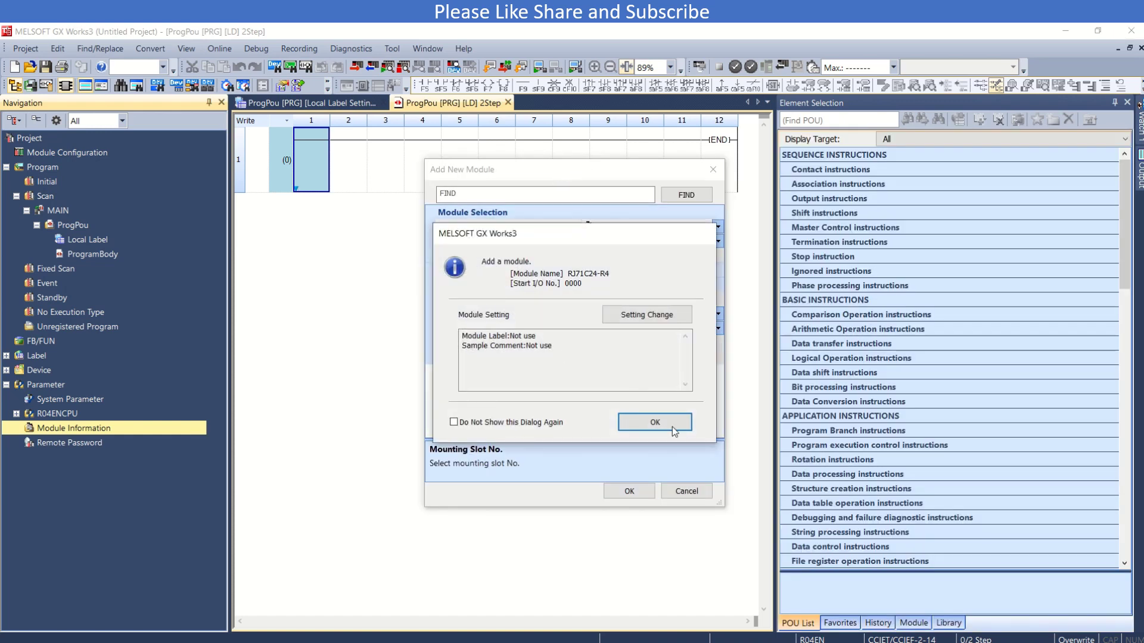
{"action": "left_click", "coordinate": [513, 423]}
{"action": "left_click", "coordinate": [684, 423]}
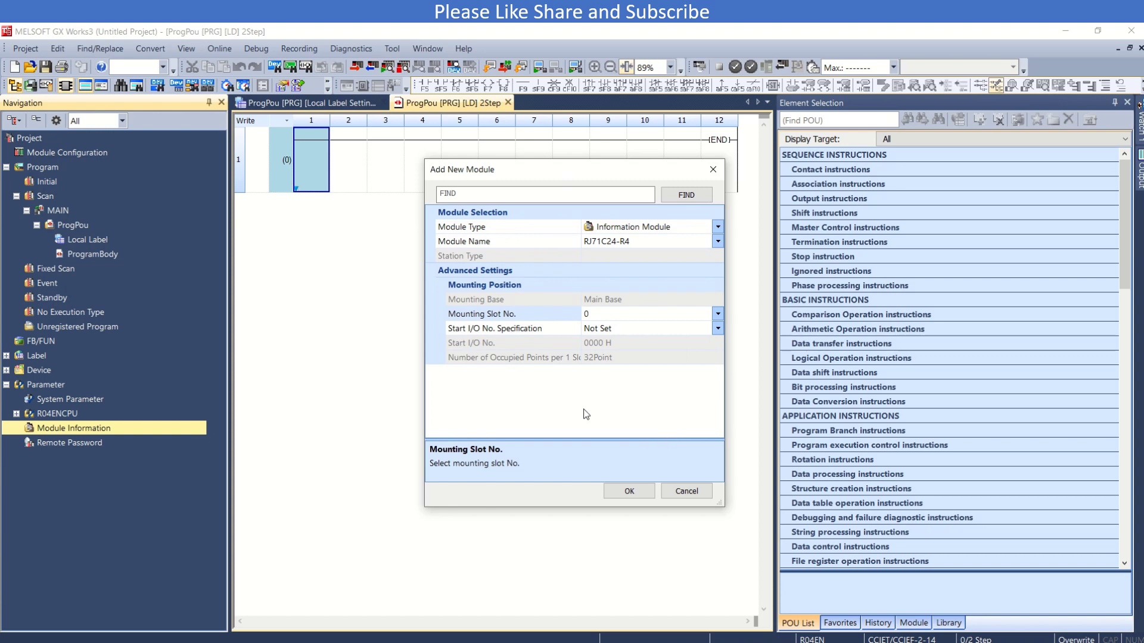
{"action": "key", "text": "Return"}
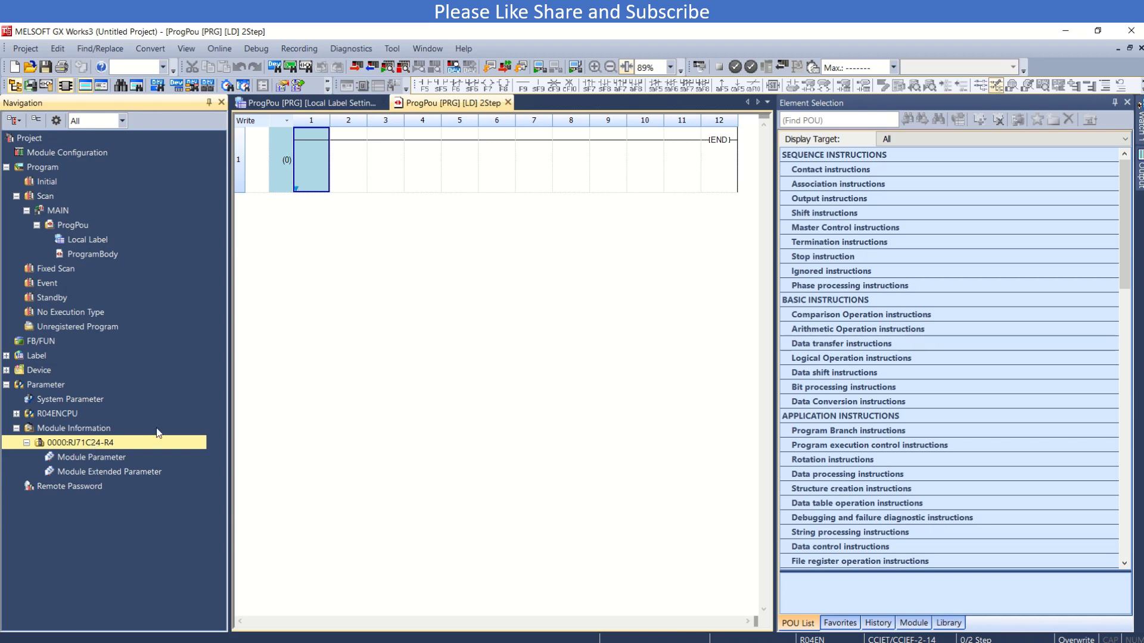
- In RJ71C24-R4 module parameters, set CH1 protocol to Simple PLC communication and verify Simple PLC setting is Use
{"action": "double_click", "coordinate": [102, 457]}
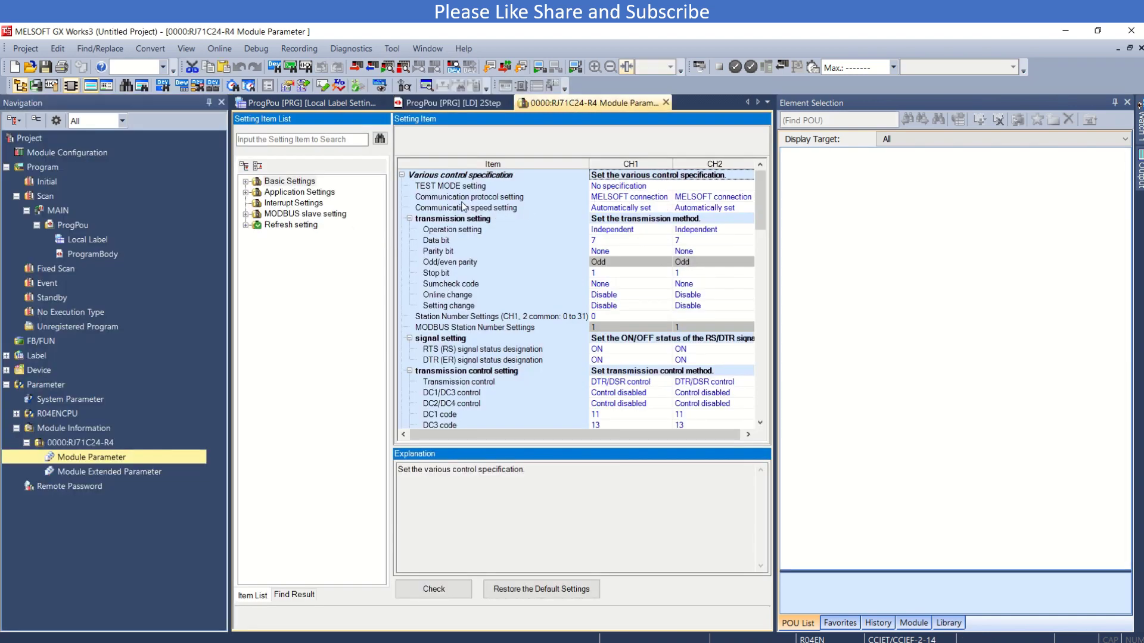
{"action": "left_click", "coordinate": [666, 199]}
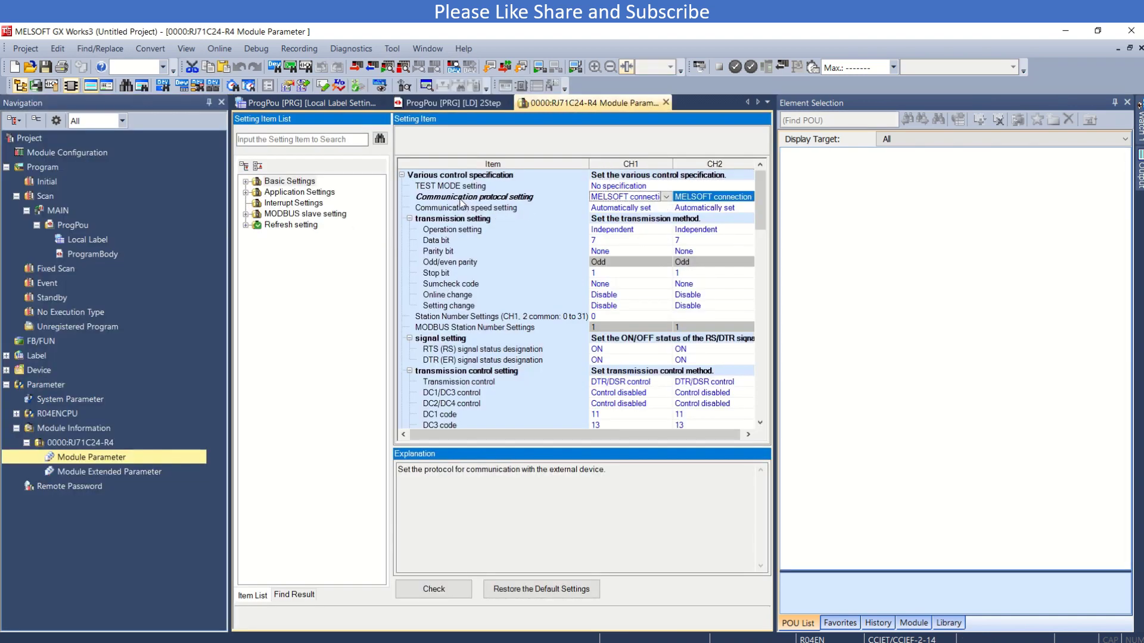
{"action": "left_click", "coordinate": [667, 199]}
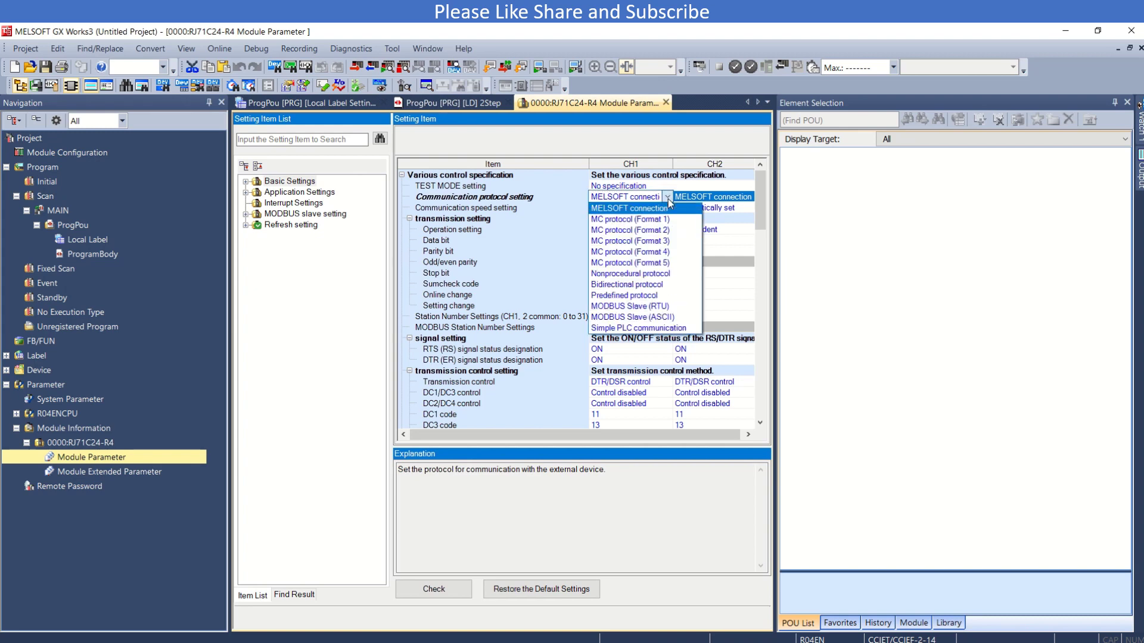
{"action": "left_click", "coordinate": [645, 328]}
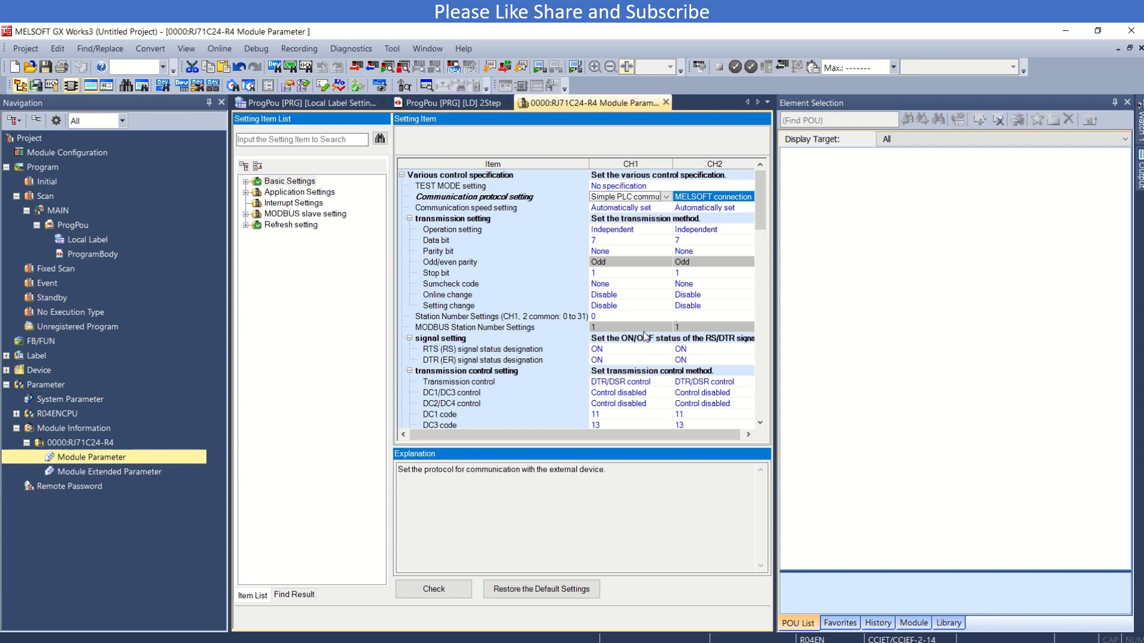
{"action": "left_click", "coordinate": [765, 369]}
{"action": "left_click", "coordinate": [765, 369]}
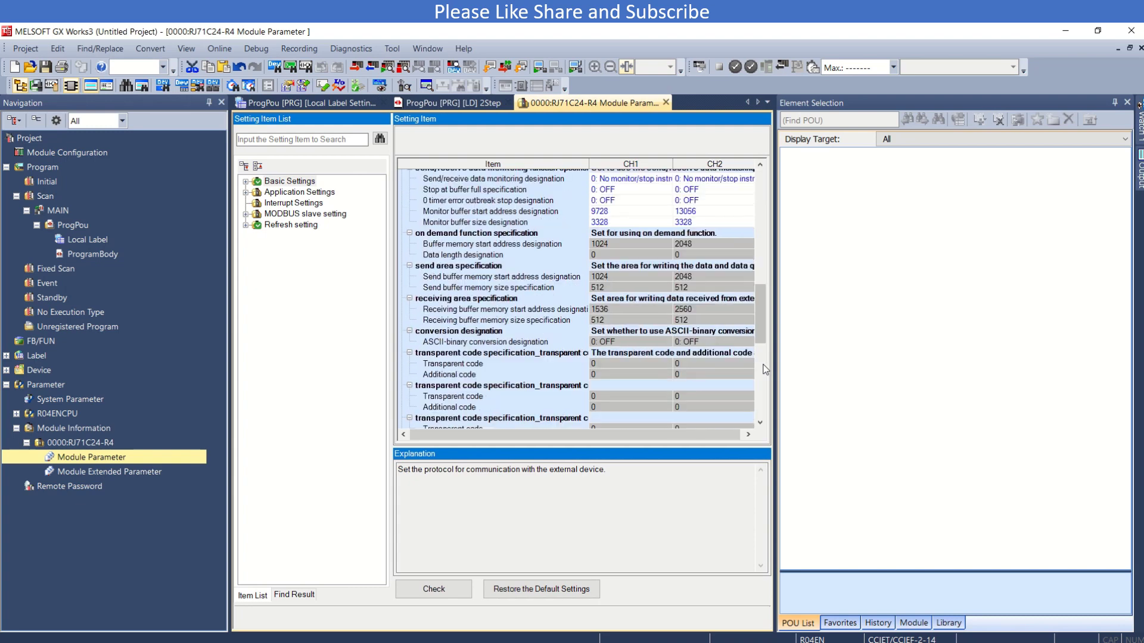
{"action": "scroll", "coordinate": [763, 343], "scroll_direction": "down", "scroll_amount": 8}
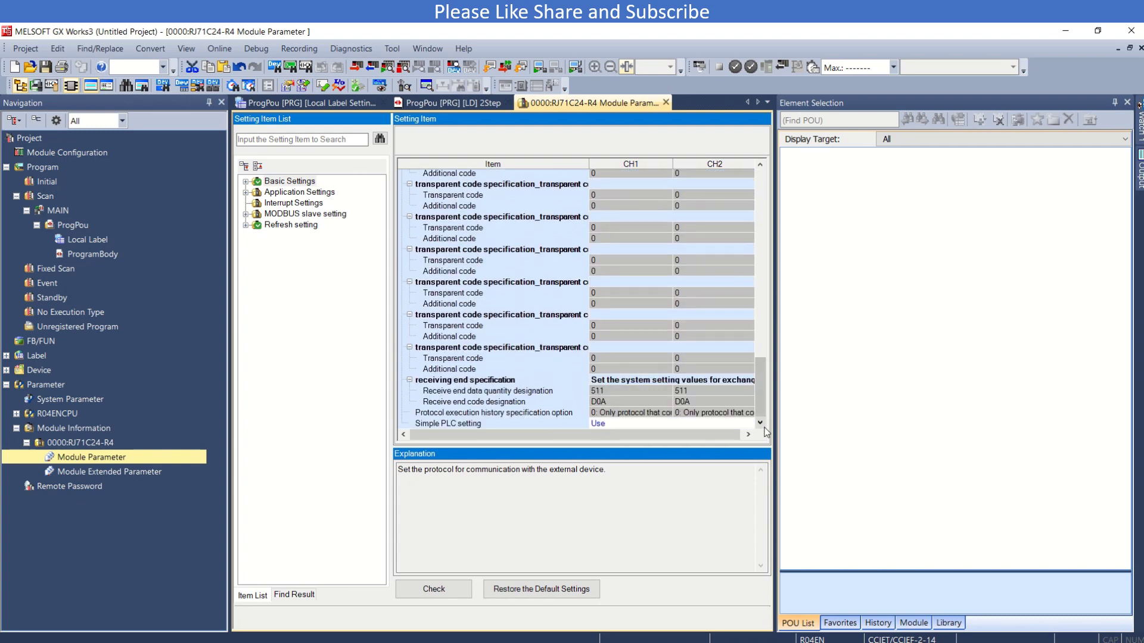
{"action": "left_click", "coordinate": [446, 423]}
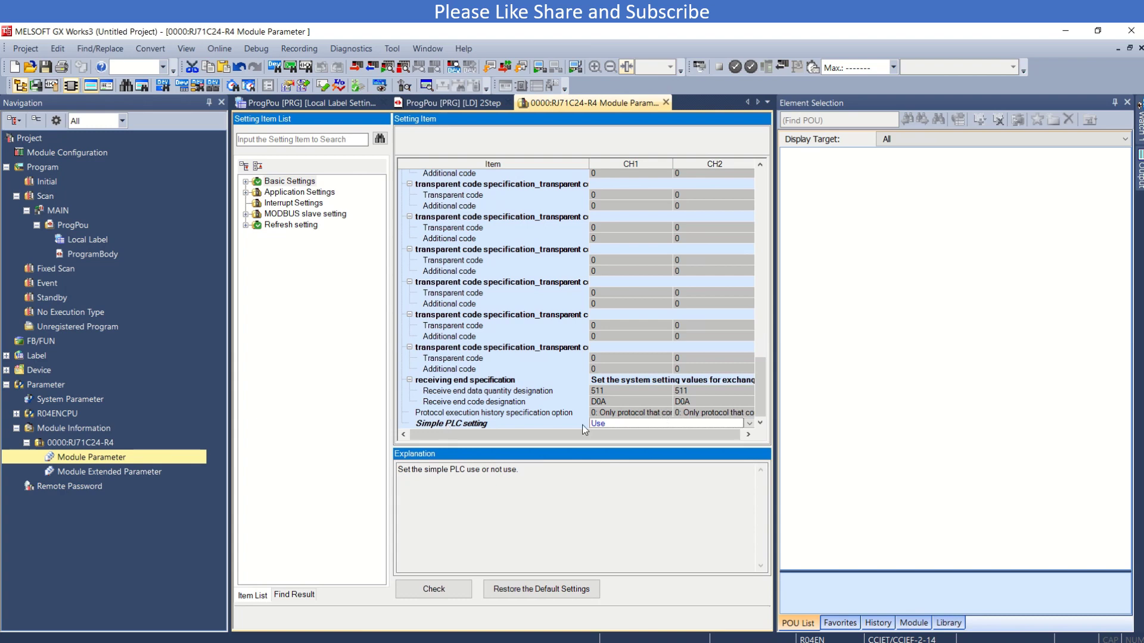
- In Module Extended Parameter, open the Simple PLC Communication Setting No.1 detail table
{"action": "double_click", "coordinate": [110, 474]}
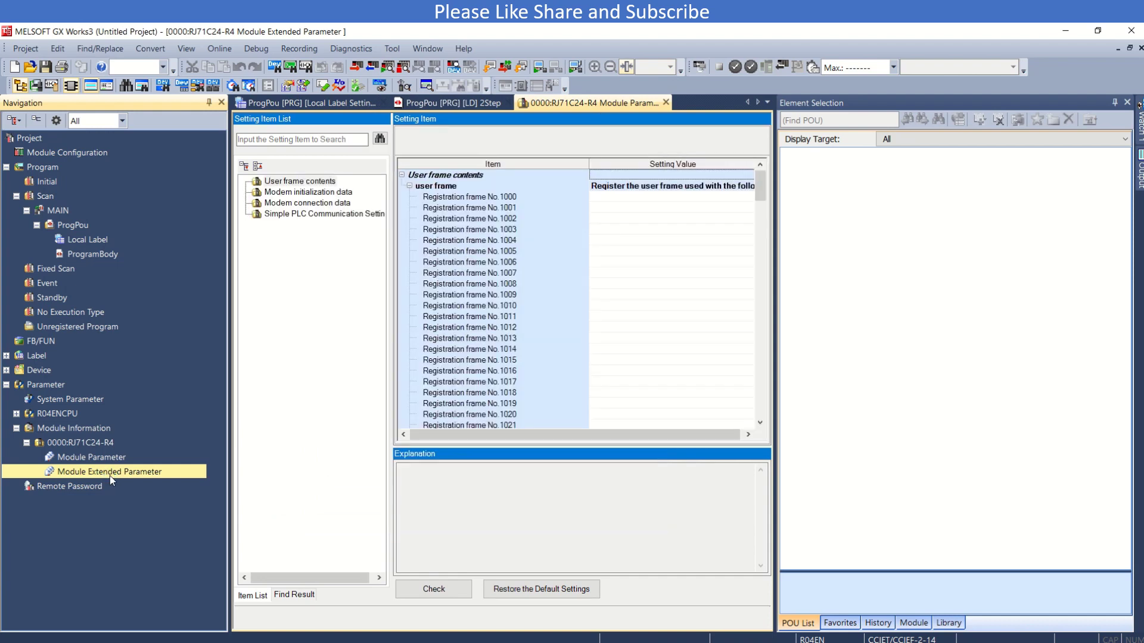
{"action": "left_click", "coordinate": [276, 213]}
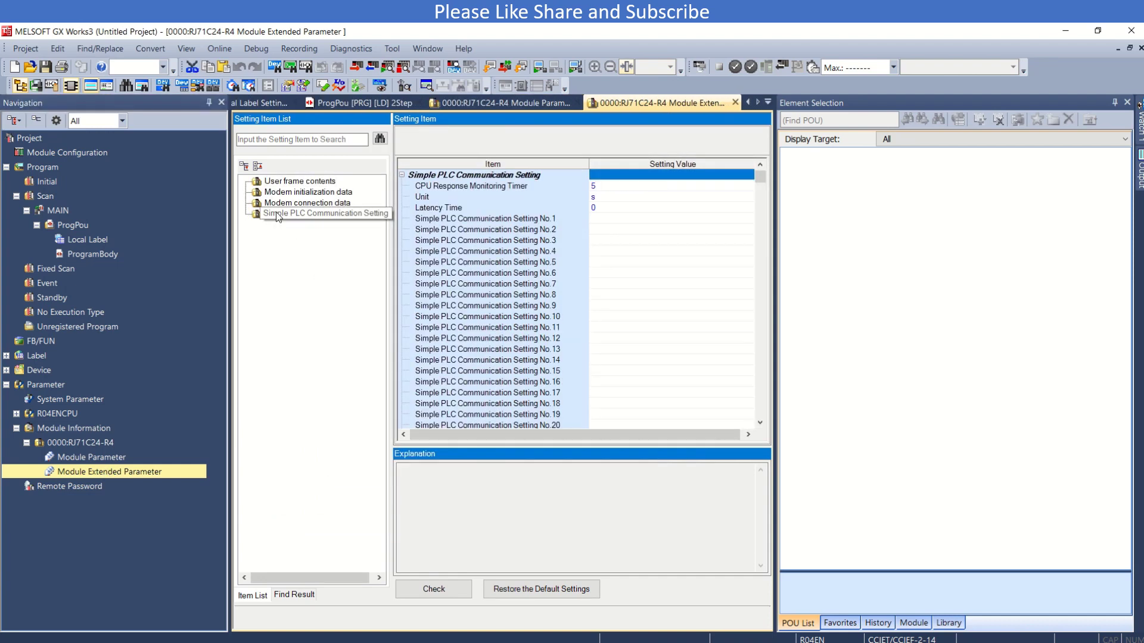
{"action": "left_click", "coordinate": [616, 220]}
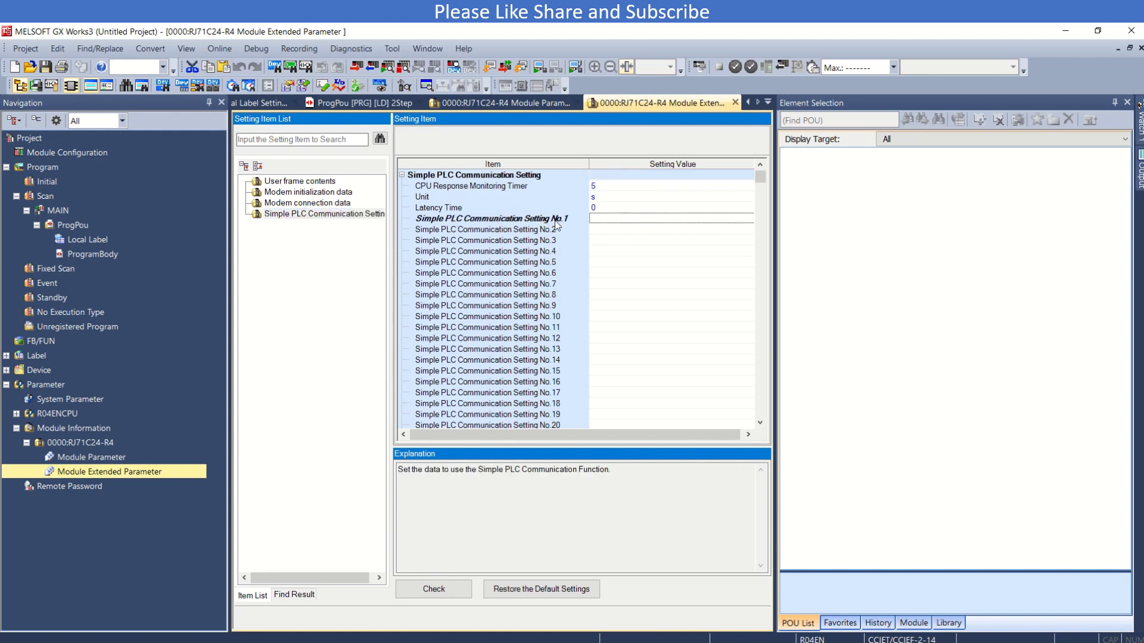
{"action": "double_click", "coordinate": [605, 219]}
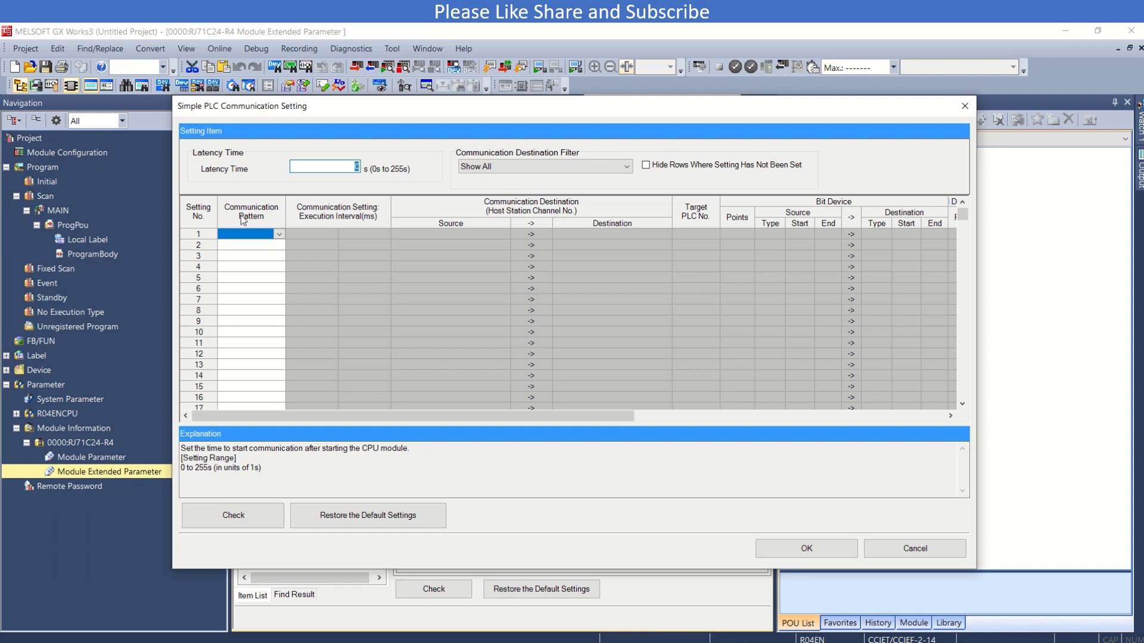
- Set row 1's communication pattern to Read with a Fixed Interval of 100 ms
{"action": "left_click", "coordinate": [192, 235]}
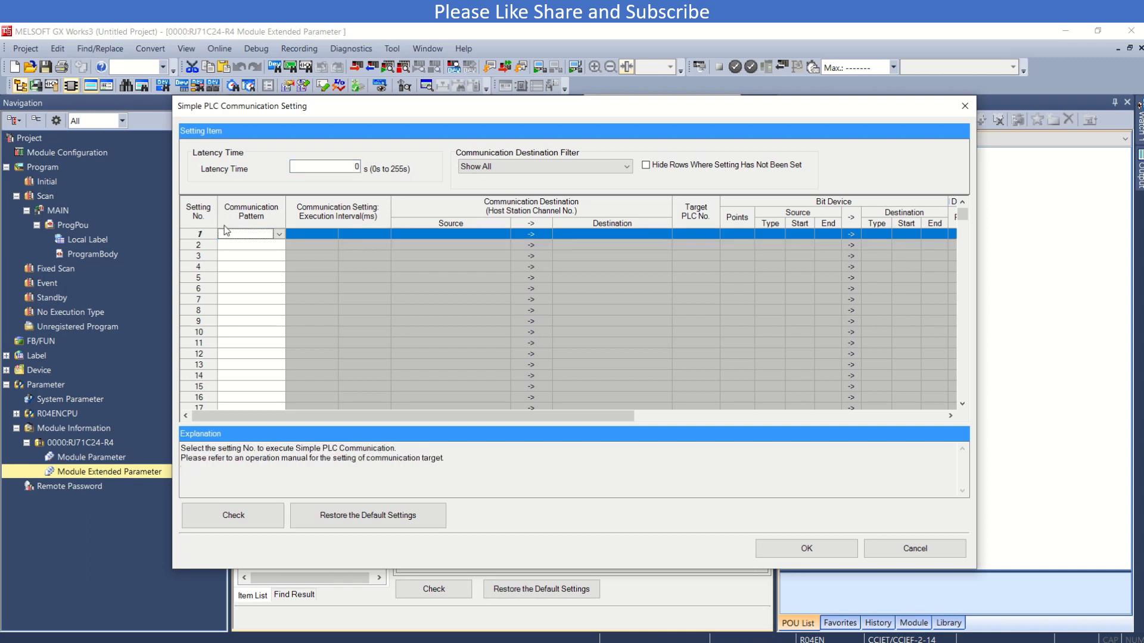
{"action": "left_click", "coordinate": [280, 234]}
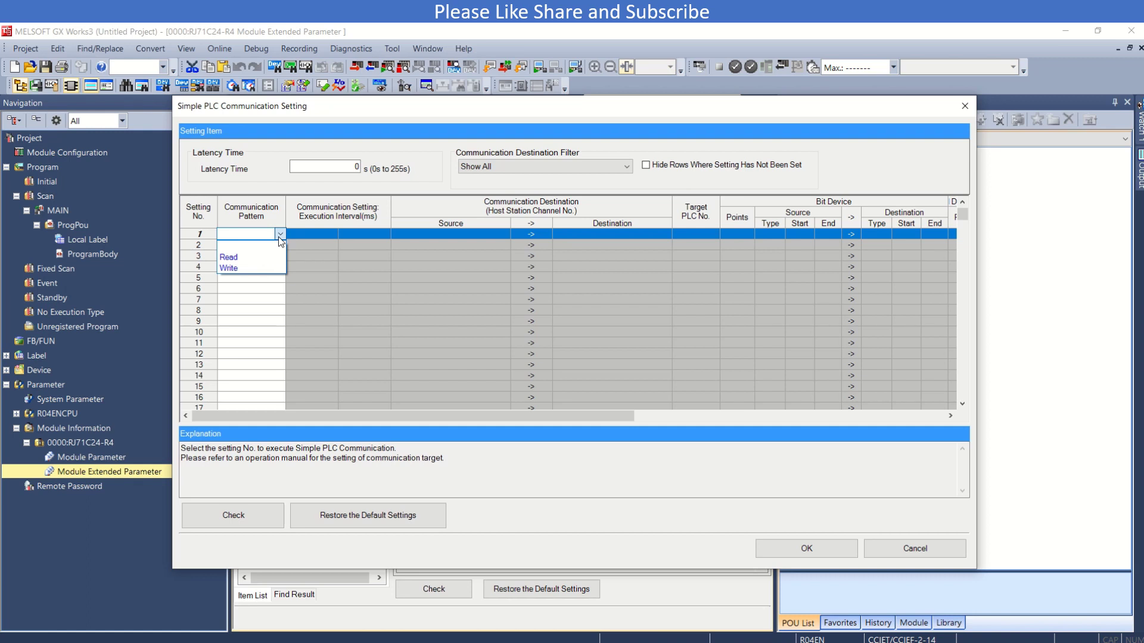
{"action": "left_click", "coordinate": [239, 260]}
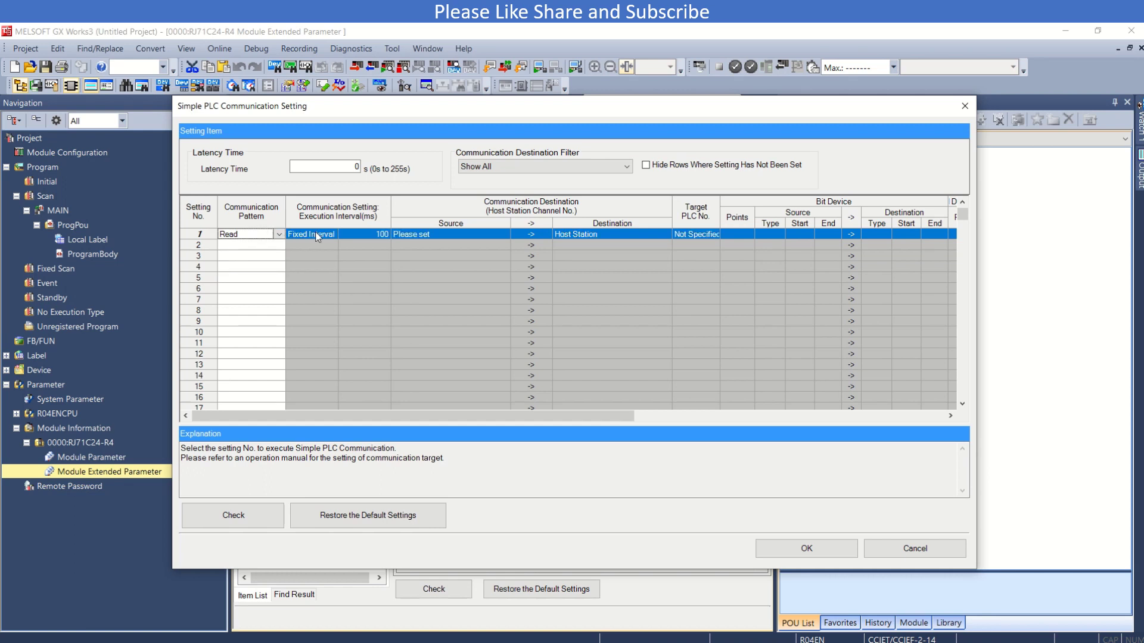
{"action": "left_click", "coordinate": [348, 220]}
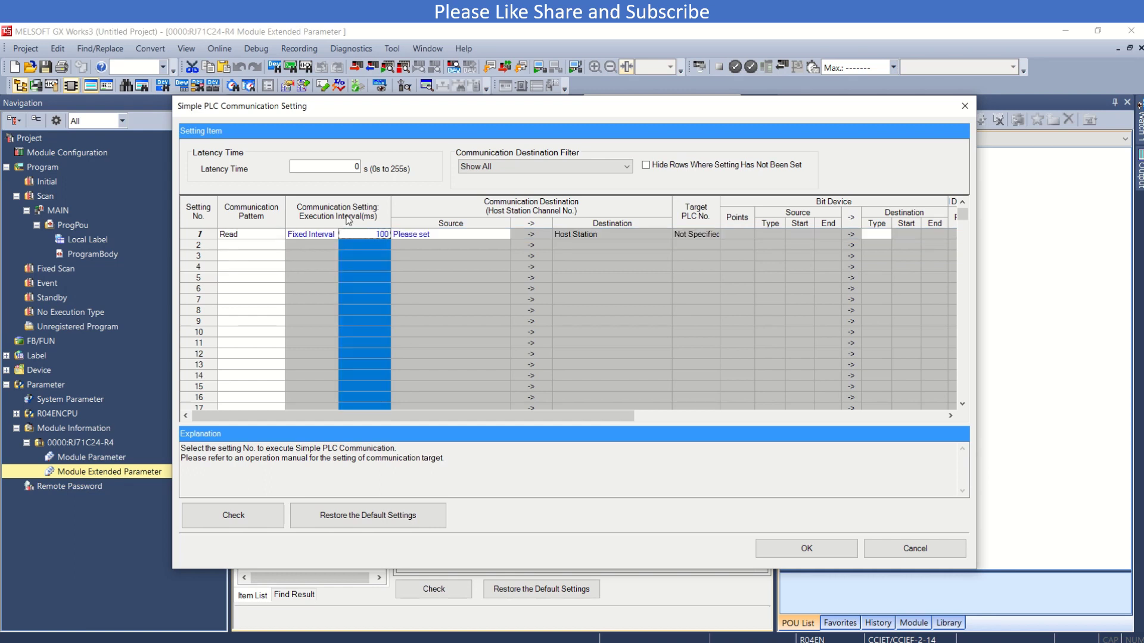
{"action": "left_click", "coordinate": [316, 235]}
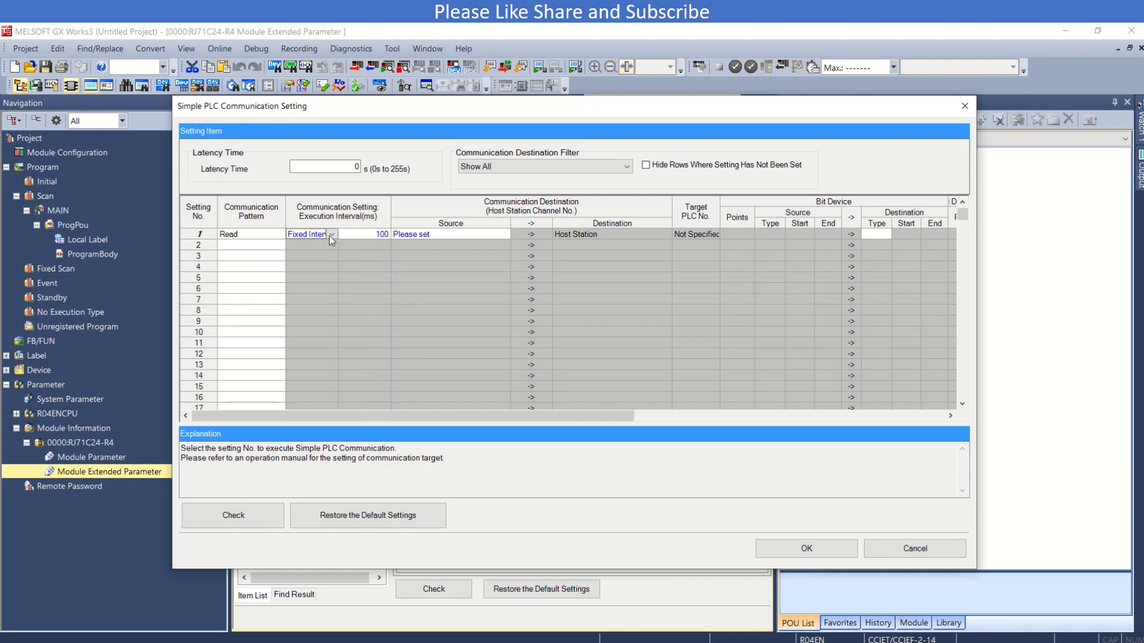
{"action": "left_click", "coordinate": [331, 234]}
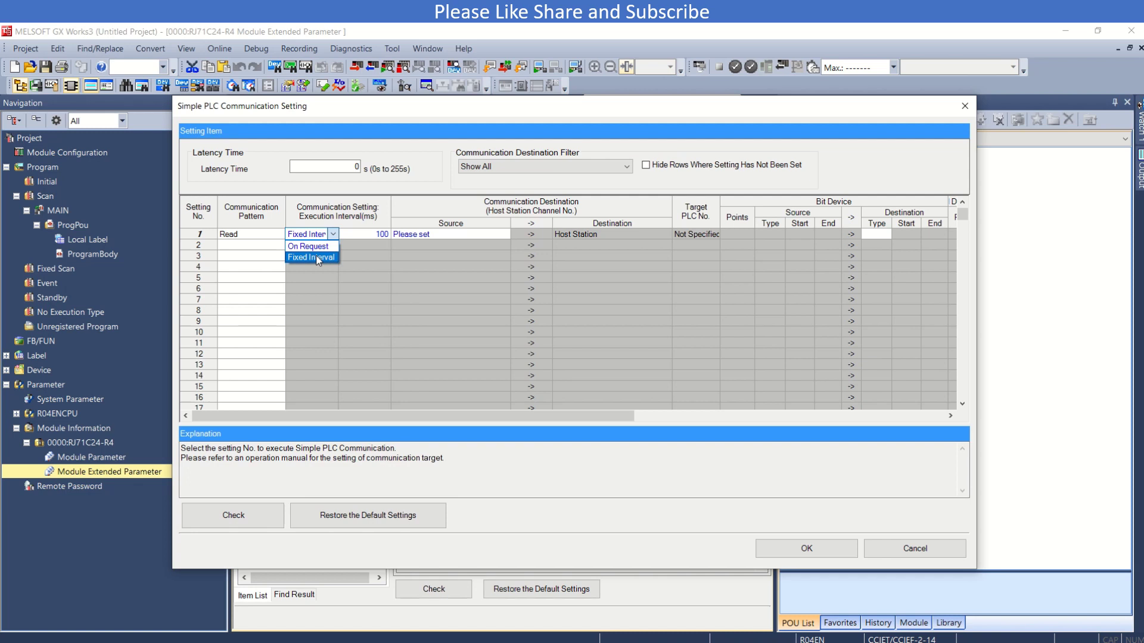
{"action": "left_click", "coordinate": [381, 236]}
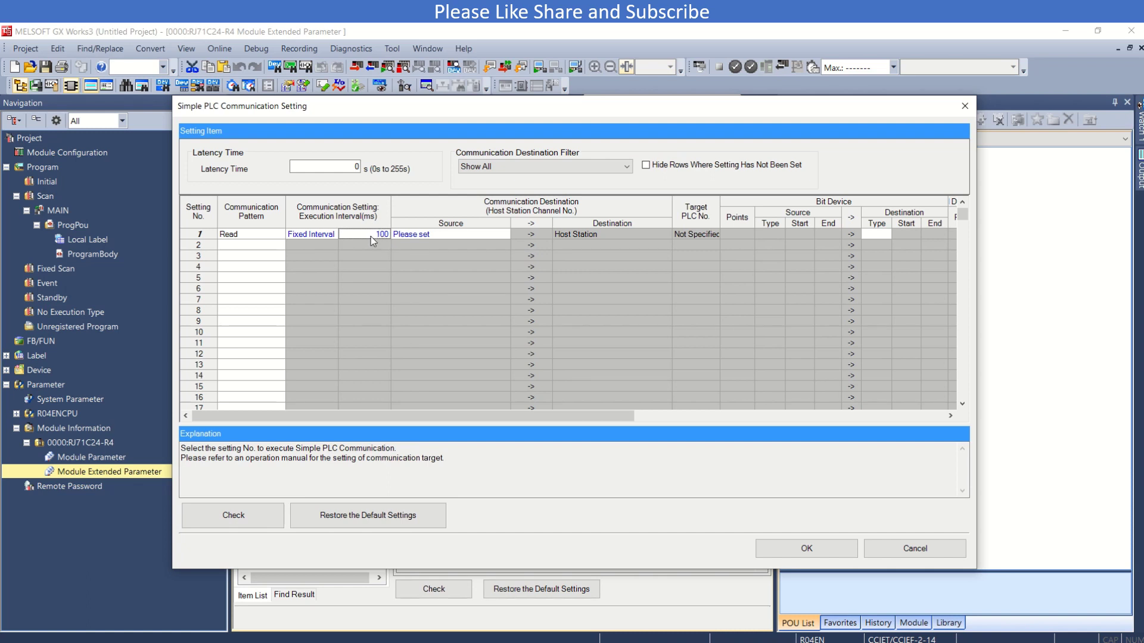
{"action": "left_click", "coordinate": [504, 238]}
- Point setting 1's source at a MODBUS(RTU)-compatible device, station number 1
{"action": "left_click", "coordinate": [505, 234]}
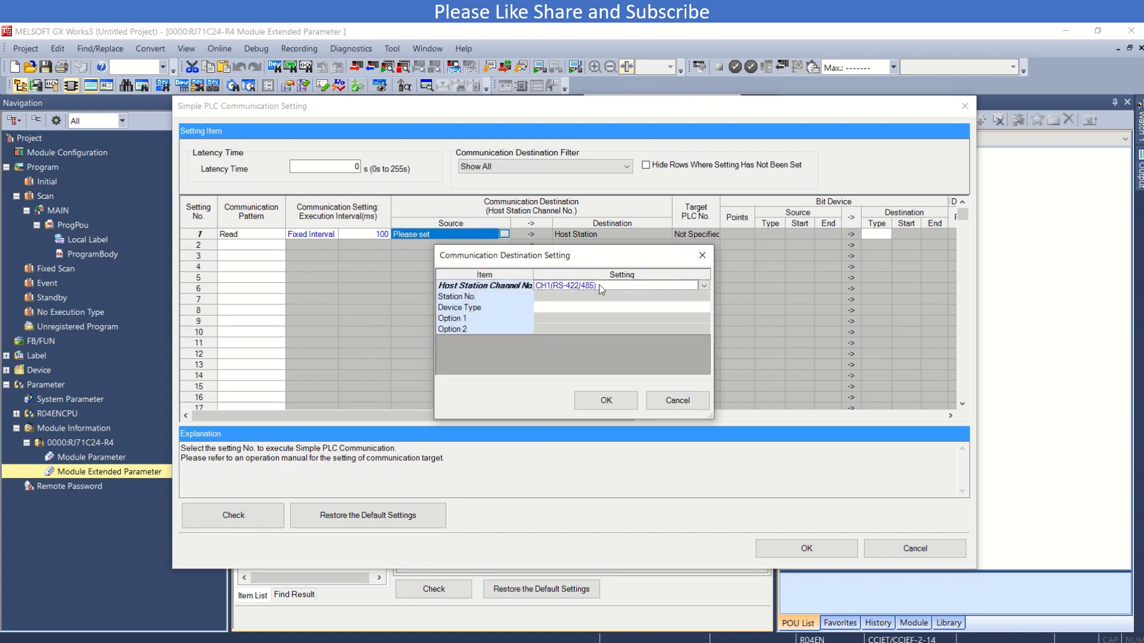
{"action": "left_click", "coordinate": [689, 306]}
{"action": "left_click", "coordinate": [705, 308]}
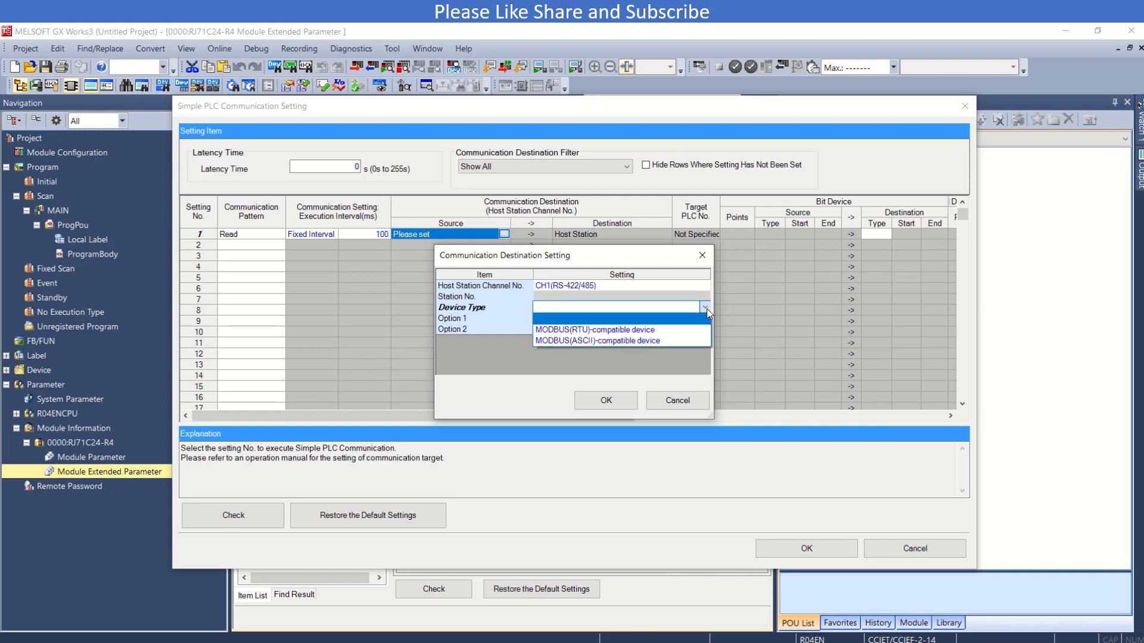
{"action": "left_click", "coordinate": [634, 330]}
{"action": "left_click", "coordinate": [548, 296]}
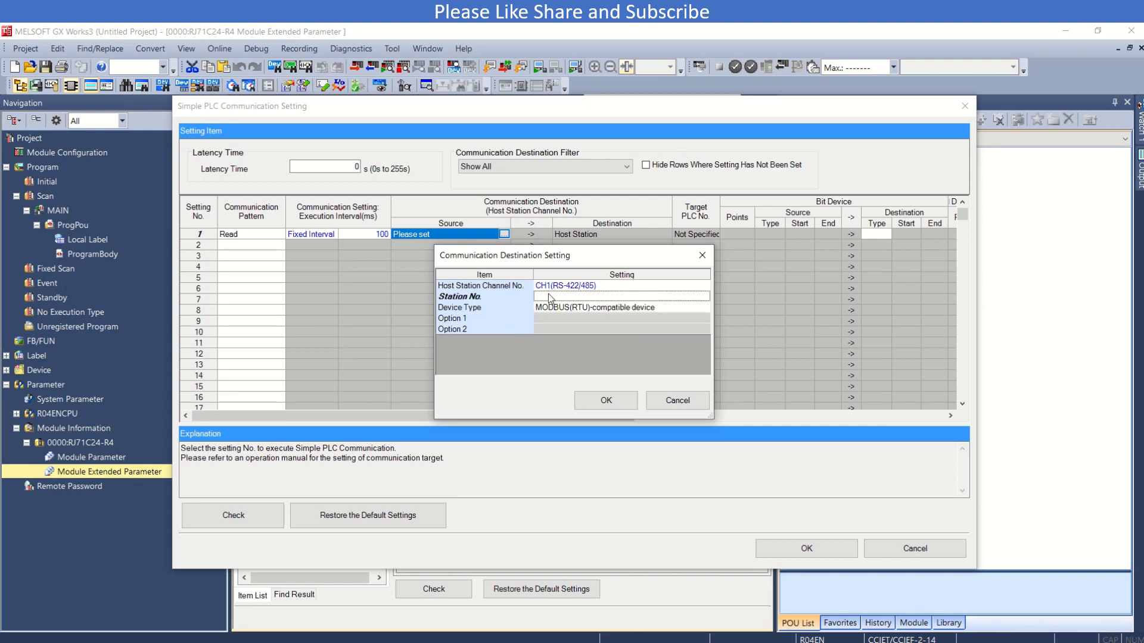
{"action": "type", "text": "1"}
{"action": "key", "text": "Return"}
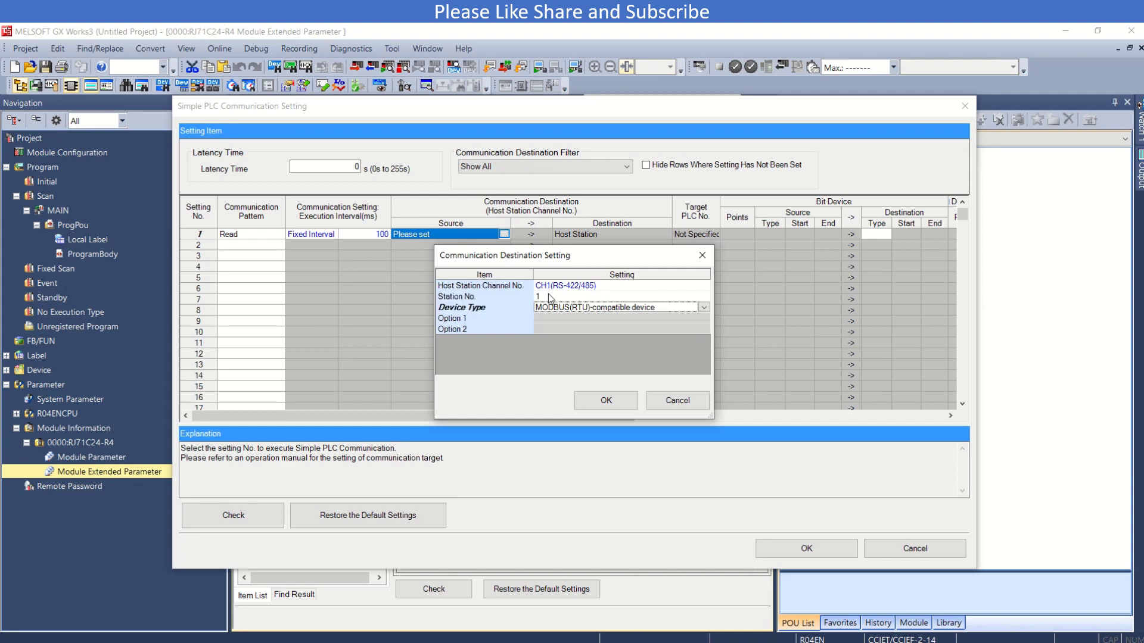
{"action": "left_click", "coordinate": [623, 398]}
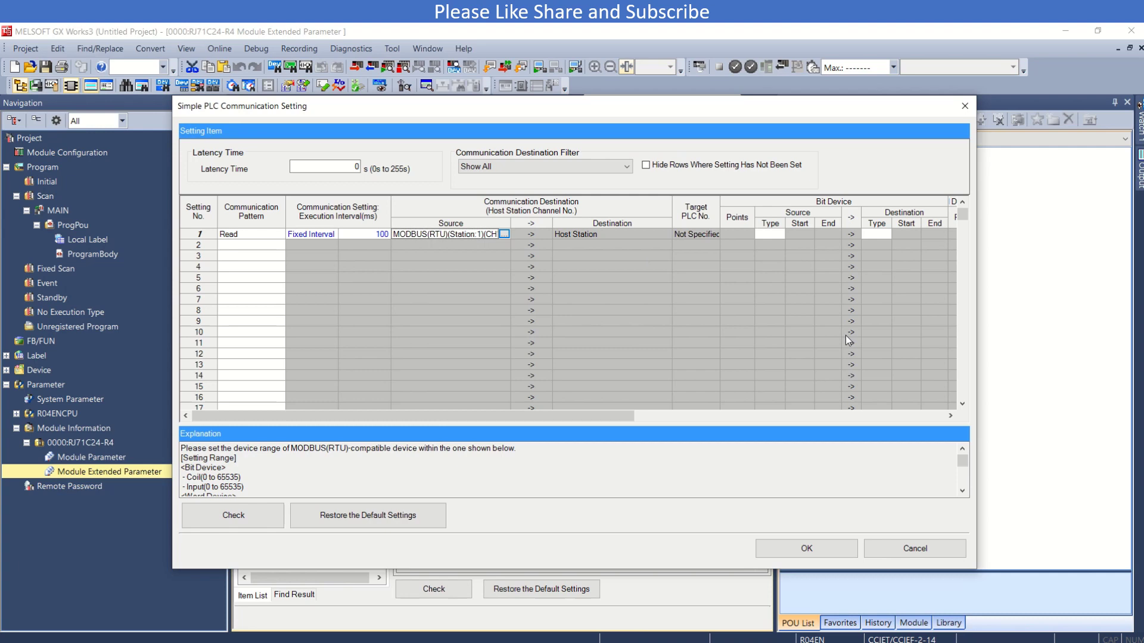
- Make setting 1's word source Holding Register, start 3000, end 3008
{"action": "left_click_drag", "start_coordinate": [624, 416], "coordinate": [775, 256]}
{"action": "left_click", "coordinate": [703, 234]}
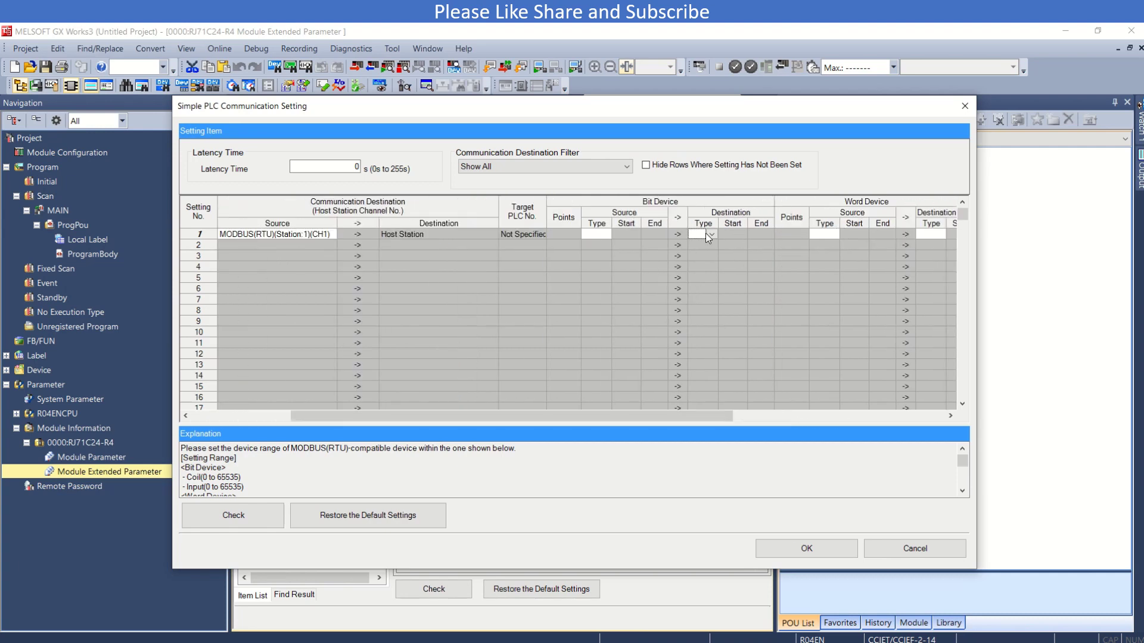
{"action": "left_click", "coordinate": [711, 234]}
{"action": "left_click", "coordinate": [827, 234]}
{"action": "left_click", "coordinate": [832, 235]}
{"action": "left_click", "coordinate": [830, 267]}
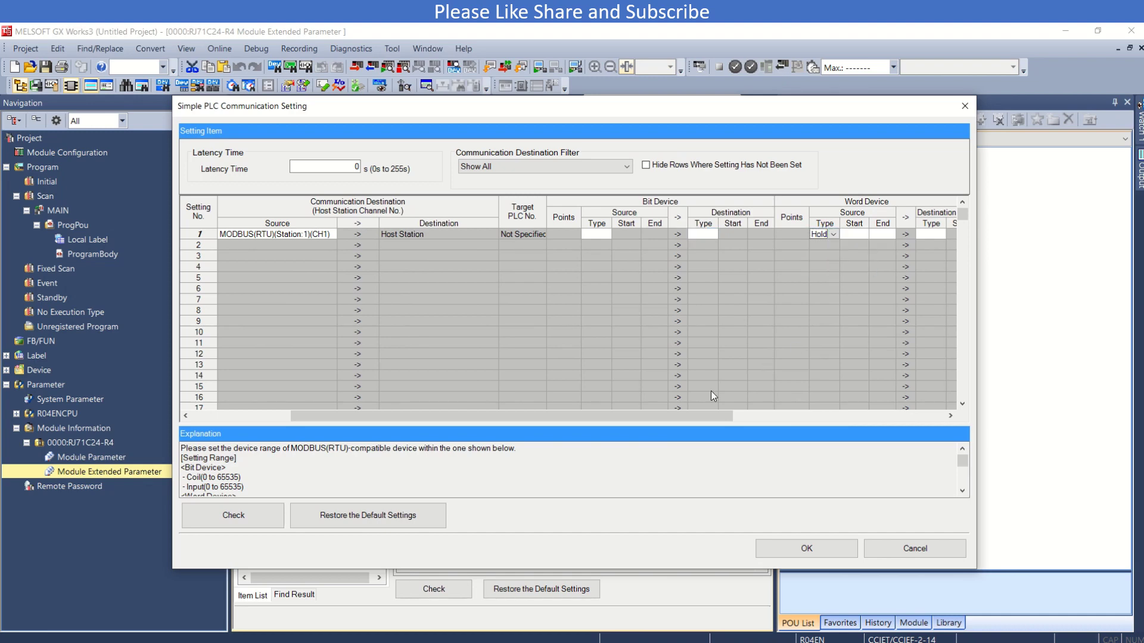
{"action": "left_click_drag", "start_coordinate": [710, 415], "coordinate": [870, 413]}
{"action": "left_click", "coordinate": [574, 234]}
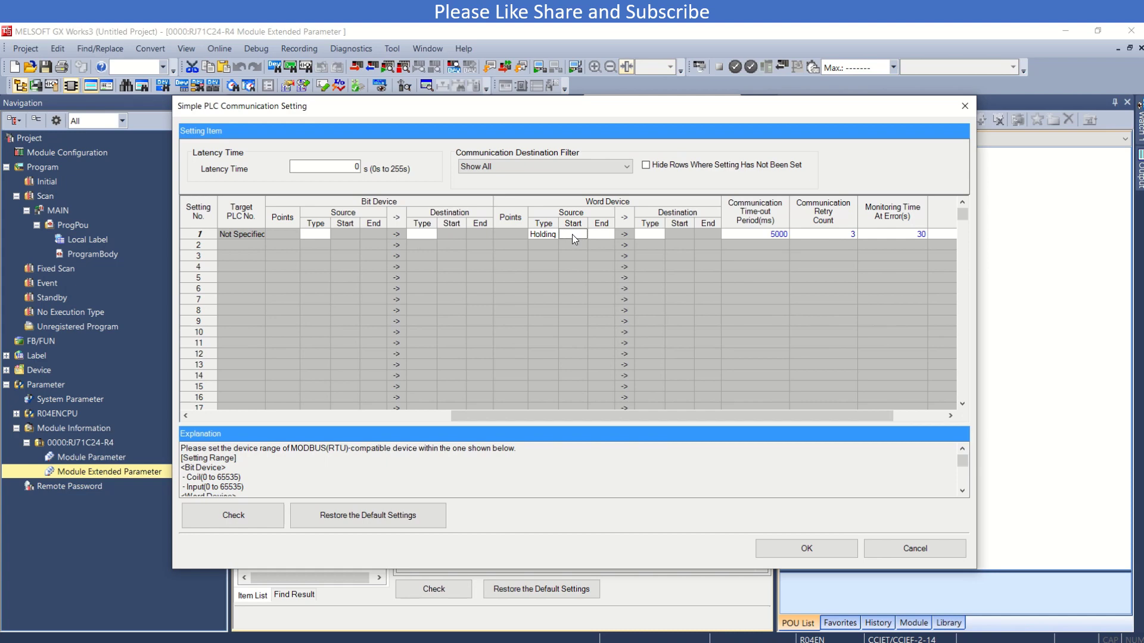
{"action": "type", "text": "3000"}
{"action": "left_click", "coordinate": [601, 235]}
{"action": "type", "text": "3008"}
{"action": "key", "text": "Tab"}
- Set the word destination to device D starting at 0, checking the 5000 ms timeout and 3 retries
{"action": "left_click", "coordinate": [651, 234]}
{"action": "left_click", "coordinate": [658, 234]}
{"action": "left_click", "coordinate": [646, 245]}
{"action": "left_click", "coordinate": [689, 232]}
{"action": "left_click", "coordinate": [744, 238]}
{"action": "left_click", "coordinate": [838, 235]}
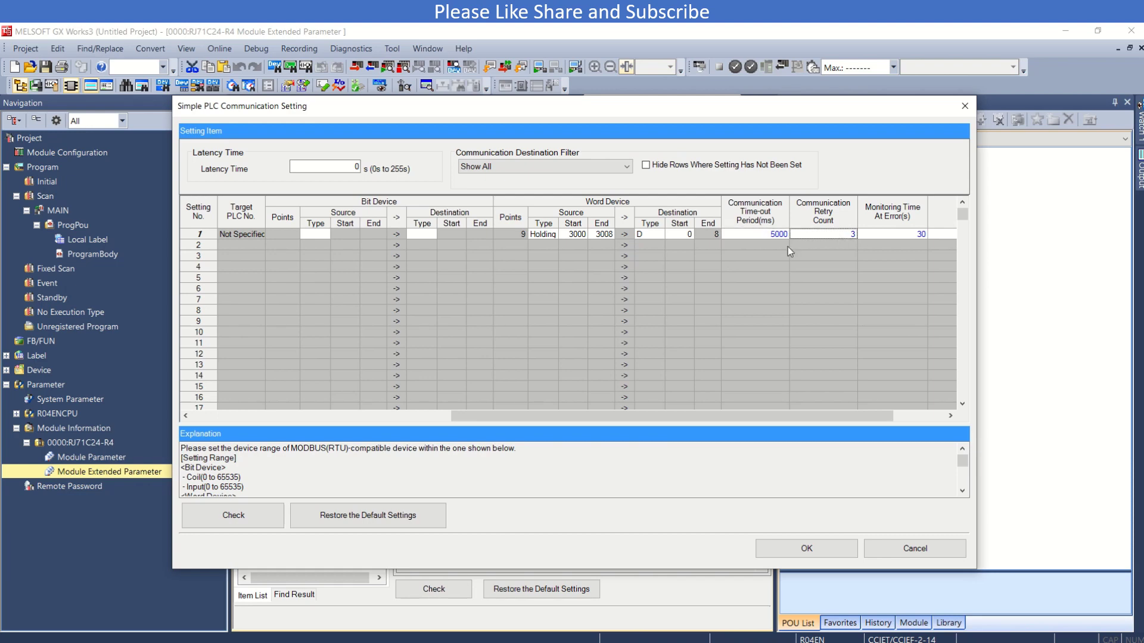
{"action": "left_click_drag", "start_coordinate": [538, 409], "coordinate": [256, 405]}
{"action": "left_click", "coordinate": [280, 246]}
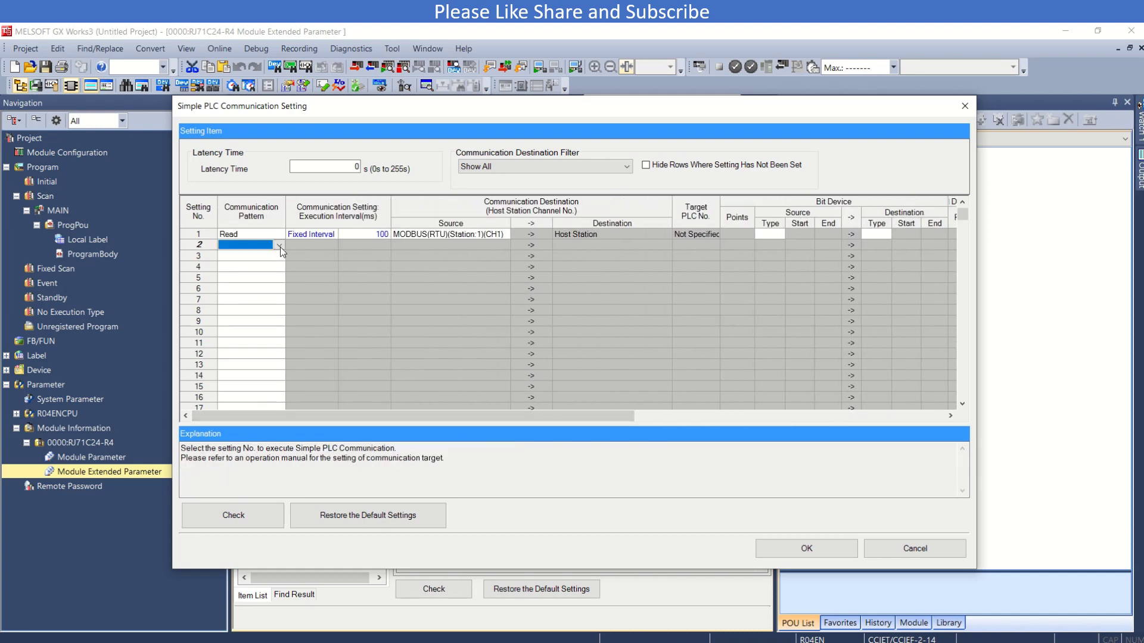
- Set row 2 to Read from MODBUS(RTU)-compatible station 2
{"action": "left_click", "coordinate": [277, 246]}
{"action": "left_click", "coordinate": [244, 266]}
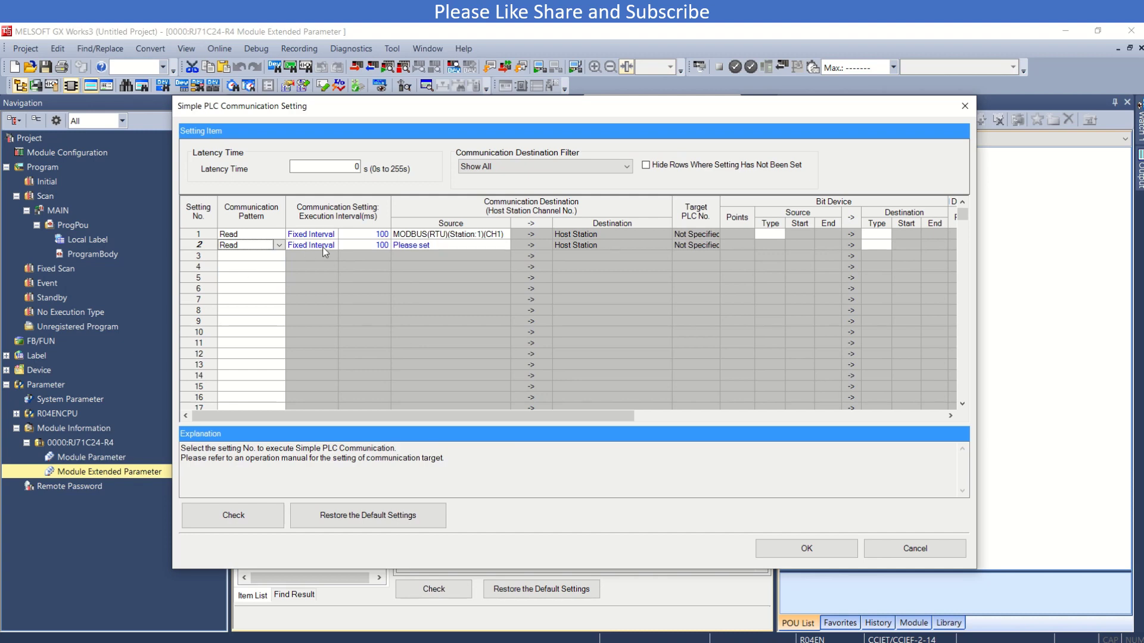
{"action": "left_click", "coordinate": [453, 246]}
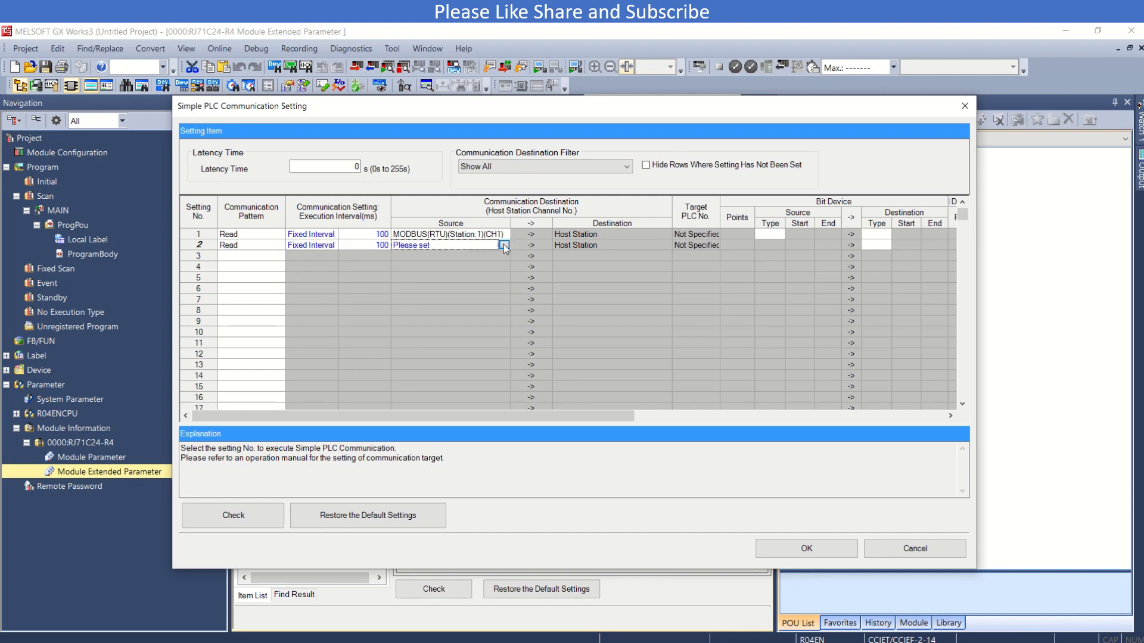
{"action": "left_click", "coordinate": [504, 244]}
{"action": "left_click", "coordinate": [620, 307]}
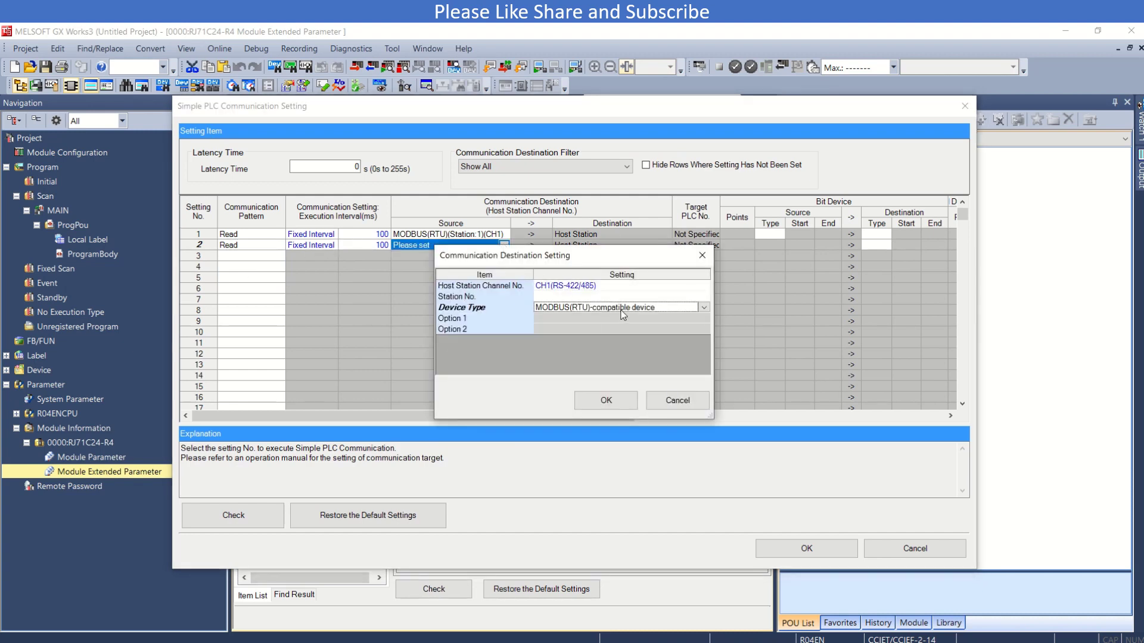
{"action": "left_click", "coordinate": [555, 297]}
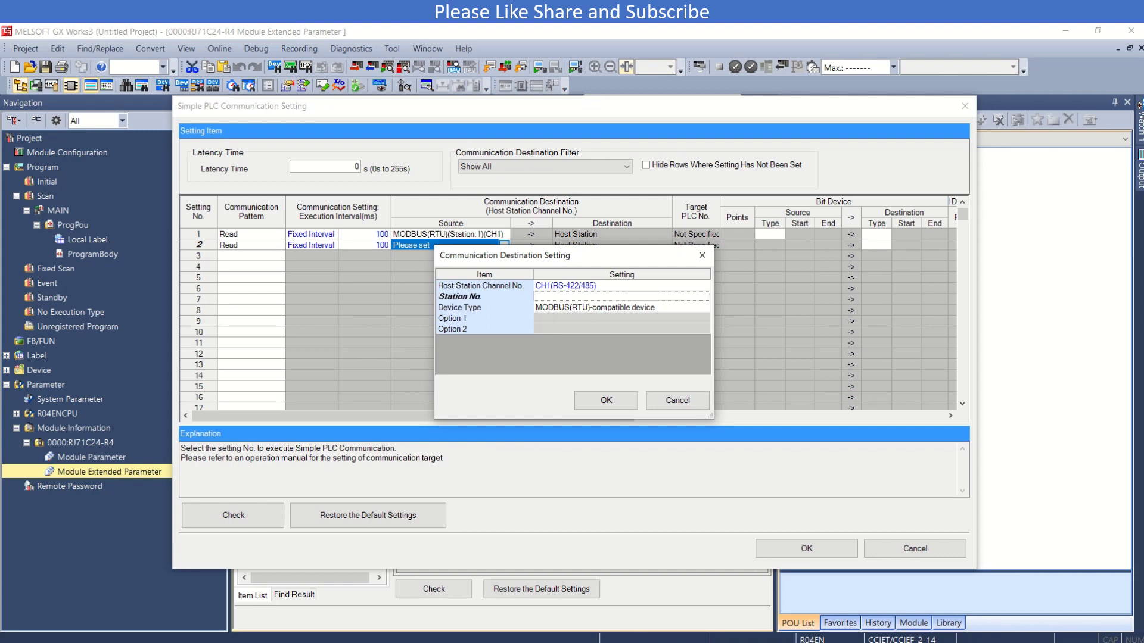
{"action": "type", "text": "2"}
{"action": "key", "text": "Return"}
{"action": "left_click", "coordinate": [604, 398]}
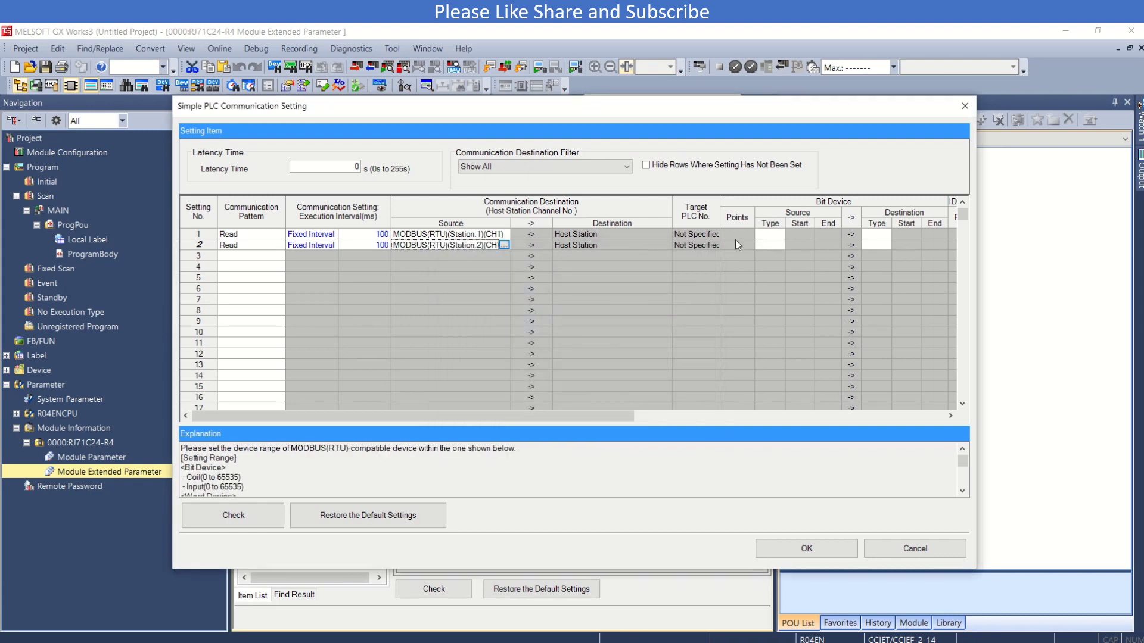
- Make setting 2's word source Holding Register 3000 to 3008
{"action": "left_click_drag", "start_coordinate": [625, 416], "coordinate": [858, 416]}
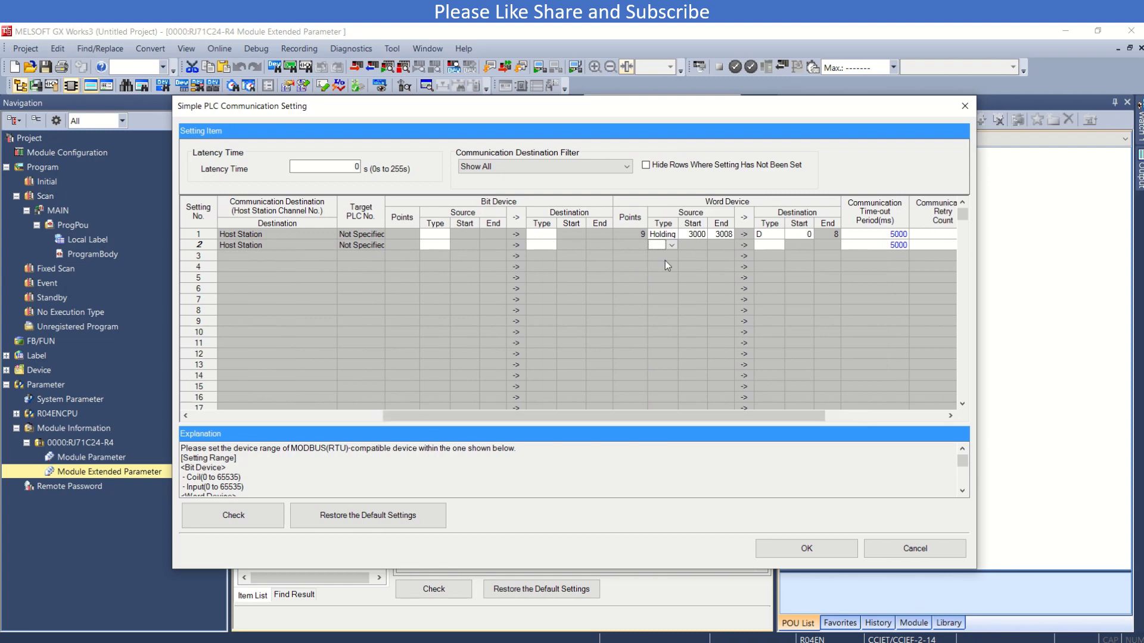
{"action": "left_click", "coordinate": [670, 245]}
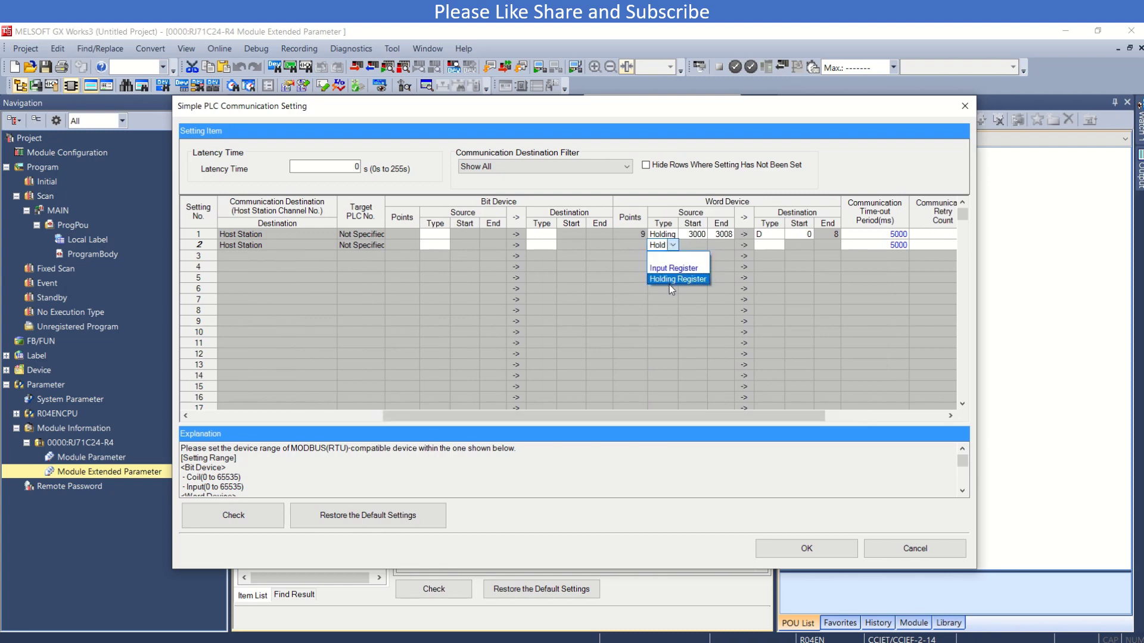
{"action": "left_click", "coordinate": [669, 284]}
{"action": "left_click", "coordinate": [696, 248]}
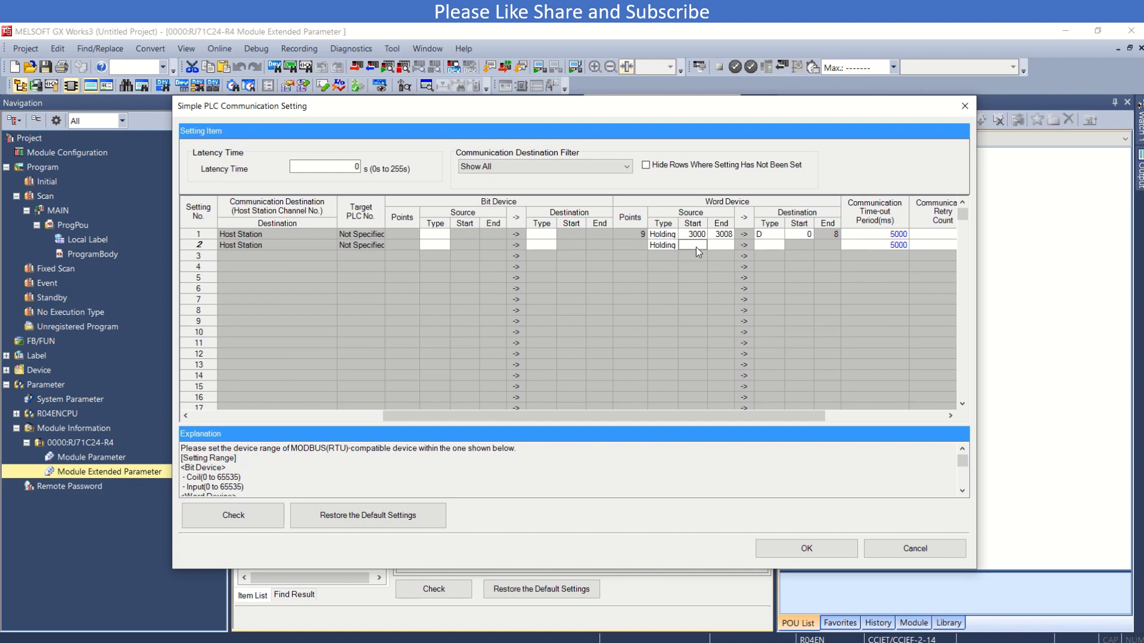
{"action": "type", "text": "3000"}
{"action": "key", "text": "Tab"}
{"action": "type", "text": "3008"}
{"action": "key", "text": "Tab"}
- Set setting 2's destination to D starting at 10 and review both rows
{"action": "left_click", "coordinate": [776, 244]}
{"action": "left_click", "coordinate": [768, 251]}
{"action": "left_click", "coordinate": [806, 246]}
{"action": "type", "text": "10"}
{"action": "key", "text": "Tab"}
{"action": "left_click_drag", "start_coordinate": [763, 417], "coordinate": [505, 394]}
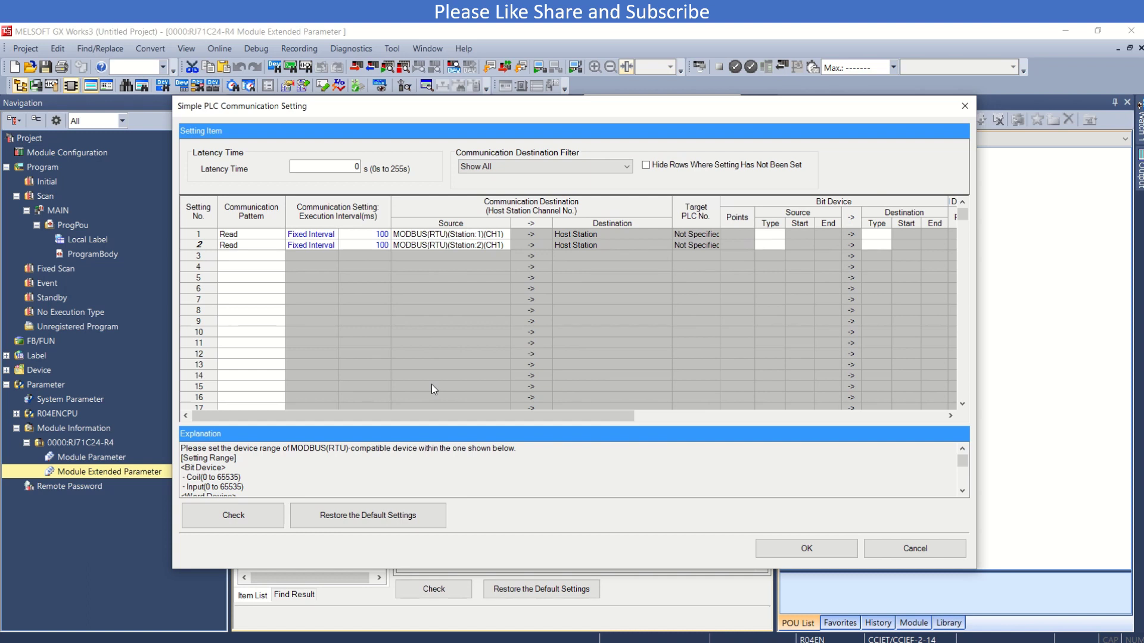
{"action": "left_click_drag", "start_coordinate": [399, 421], "coordinate": [602, 415]}
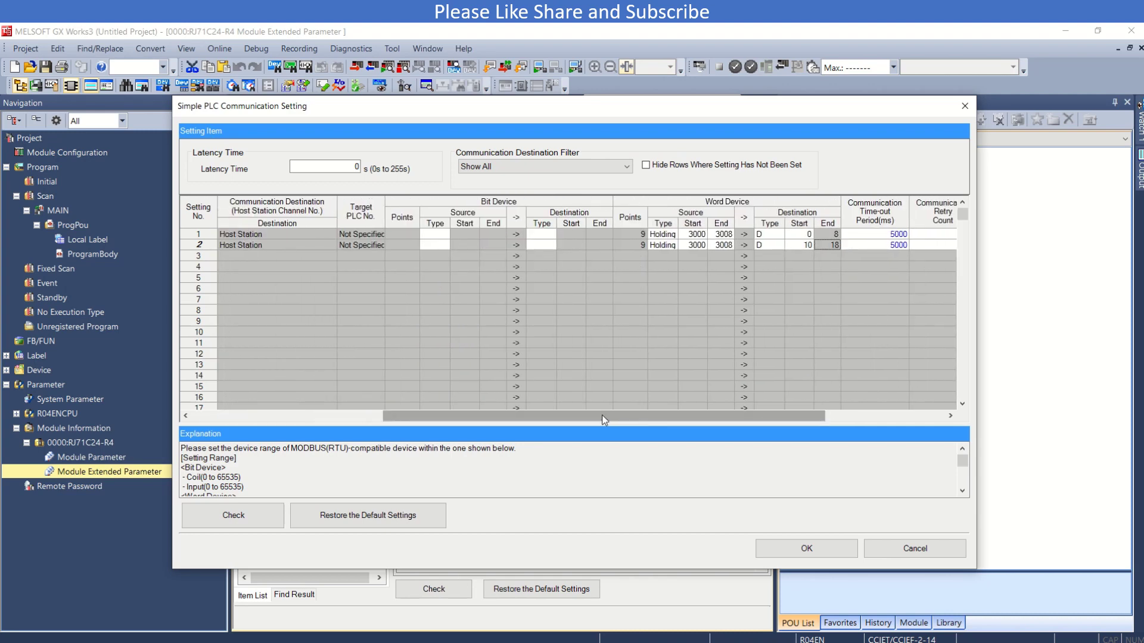
{"action": "left_click", "coordinate": [697, 233]}
{"action": "left_click", "coordinate": [742, 235]}
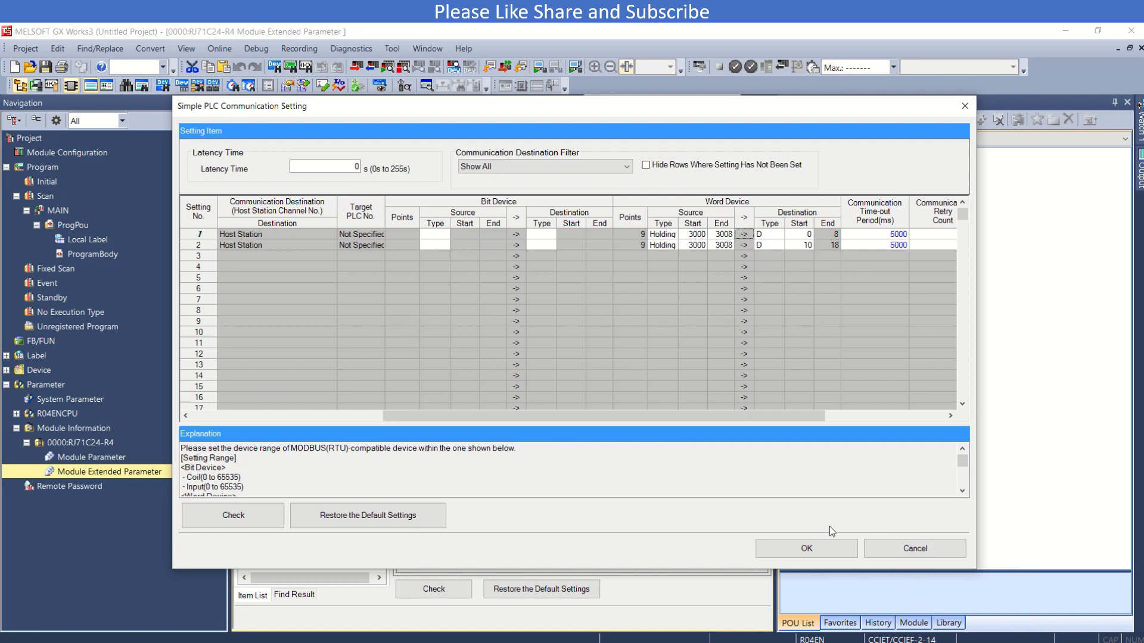
- Apply the table, reopen it, and check setting 1's time-out and retry values
{"action": "left_click", "coordinate": [808, 555]}
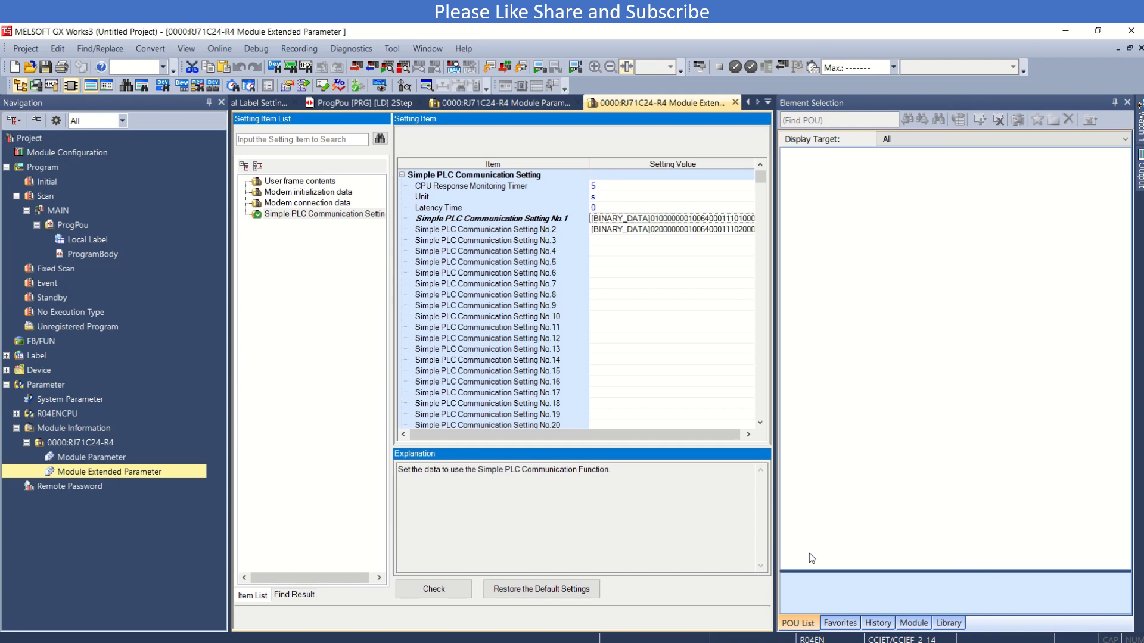
{"action": "double_click", "coordinate": [718, 218]}
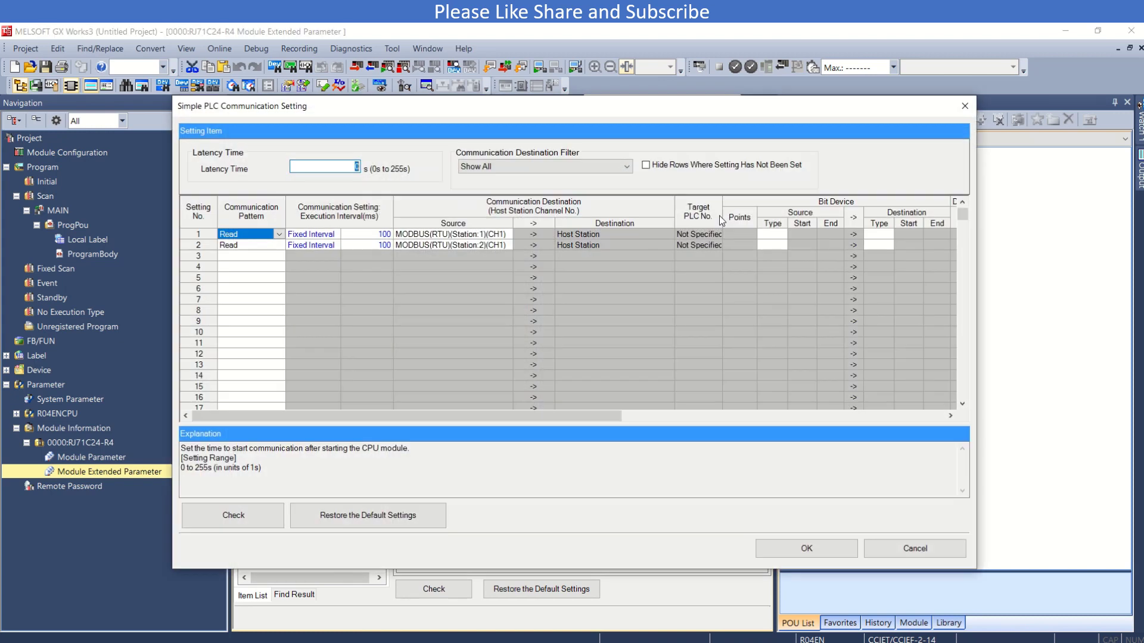
{"action": "left_click_drag", "start_coordinate": [562, 417], "coordinate": [885, 417]}
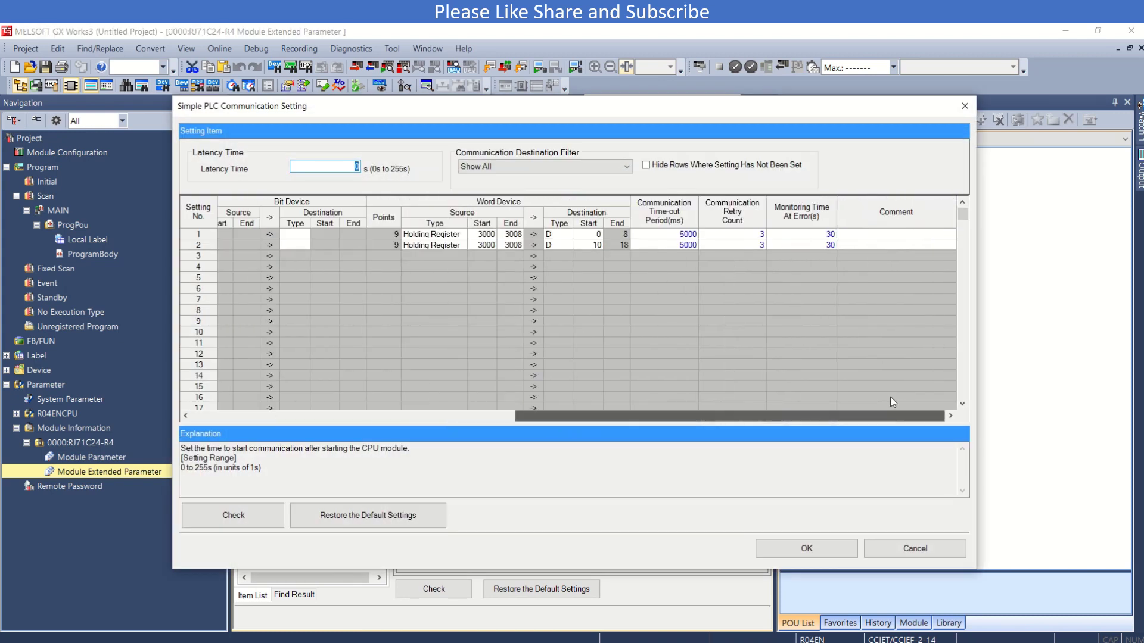
{"action": "left_click", "coordinate": [687, 237]}
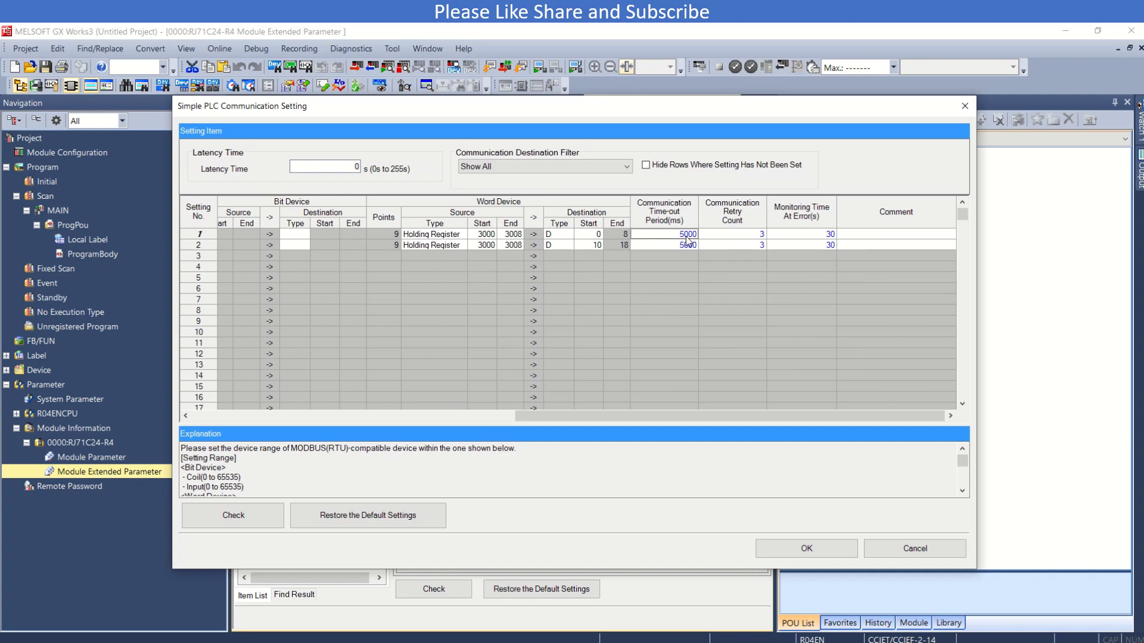
{"action": "left_click", "coordinate": [733, 238]}
{"action": "left_click", "coordinate": [666, 237]}
{"action": "left_click_drag", "start_coordinate": [554, 412], "coordinate": [196, 424]}
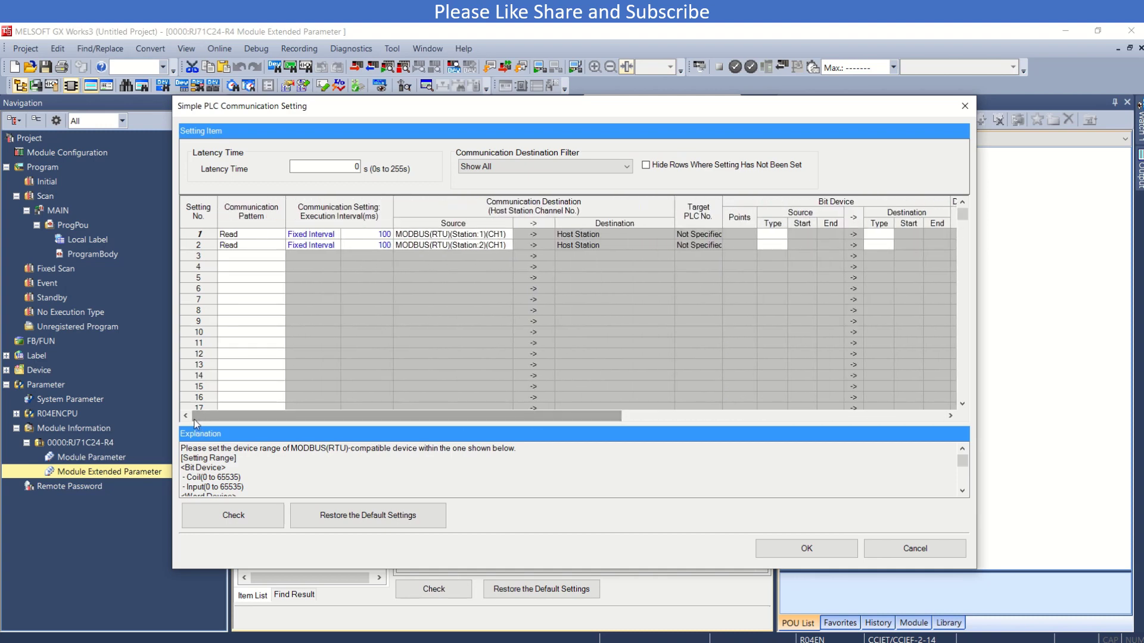
- Switch settings 1 and 2 to On Request, apply, and show the ProgPou ladder program
{"action": "left_click", "coordinate": [327, 238]}
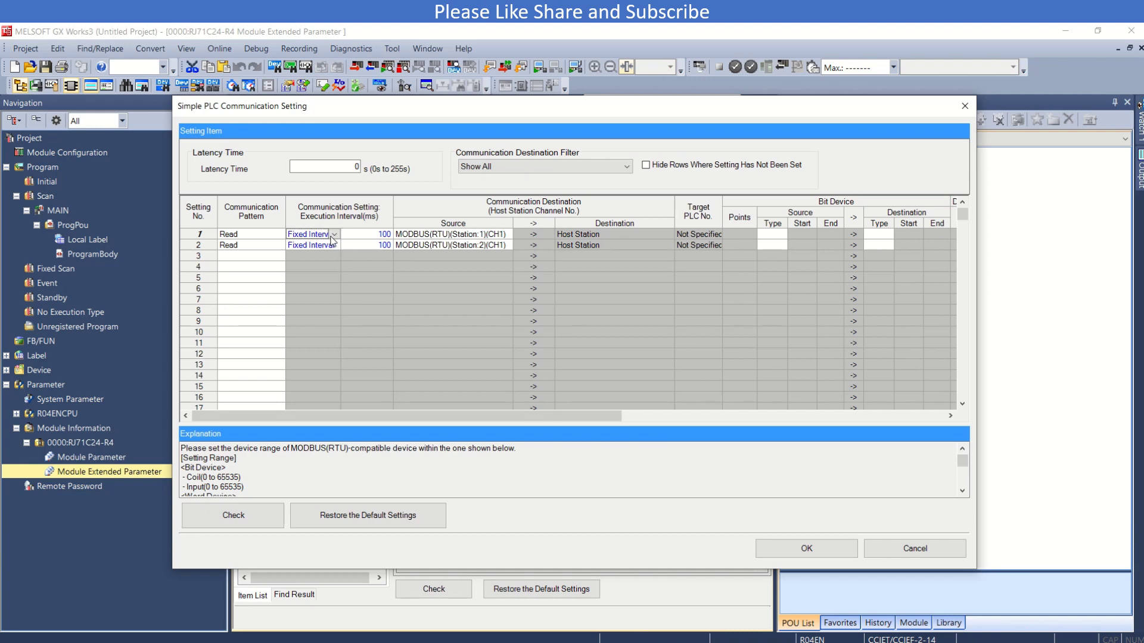
{"action": "key", "text": "Down"}
{"action": "left_click", "coordinate": [333, 246]}
{"action": "key", "text": "Down"}
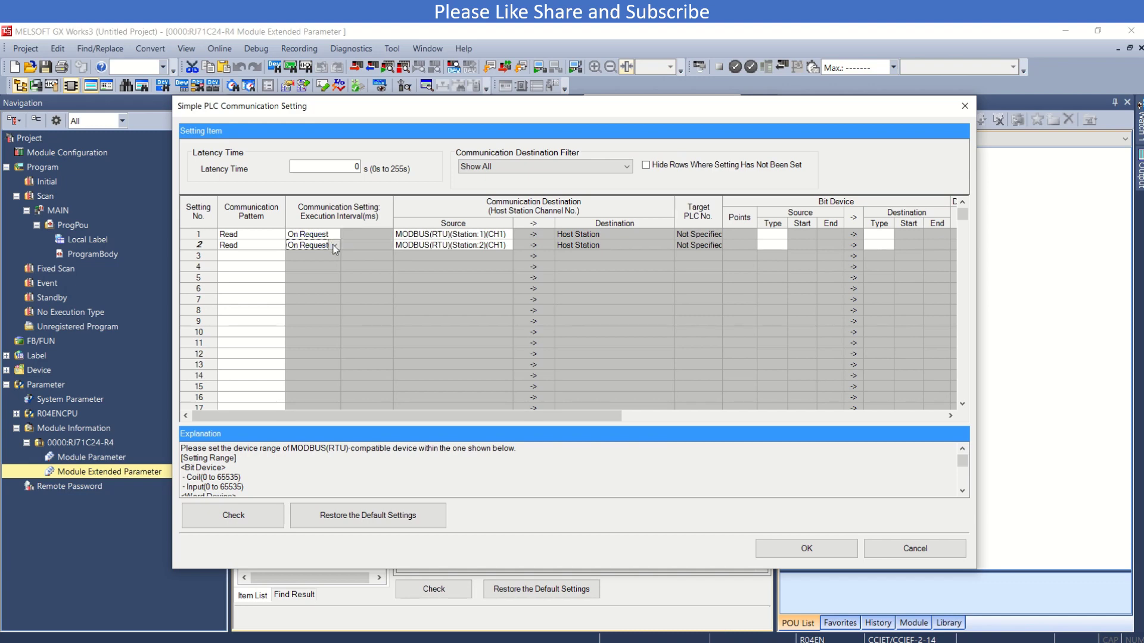
{"action": "left_click", "coordinate": [805, 548]}
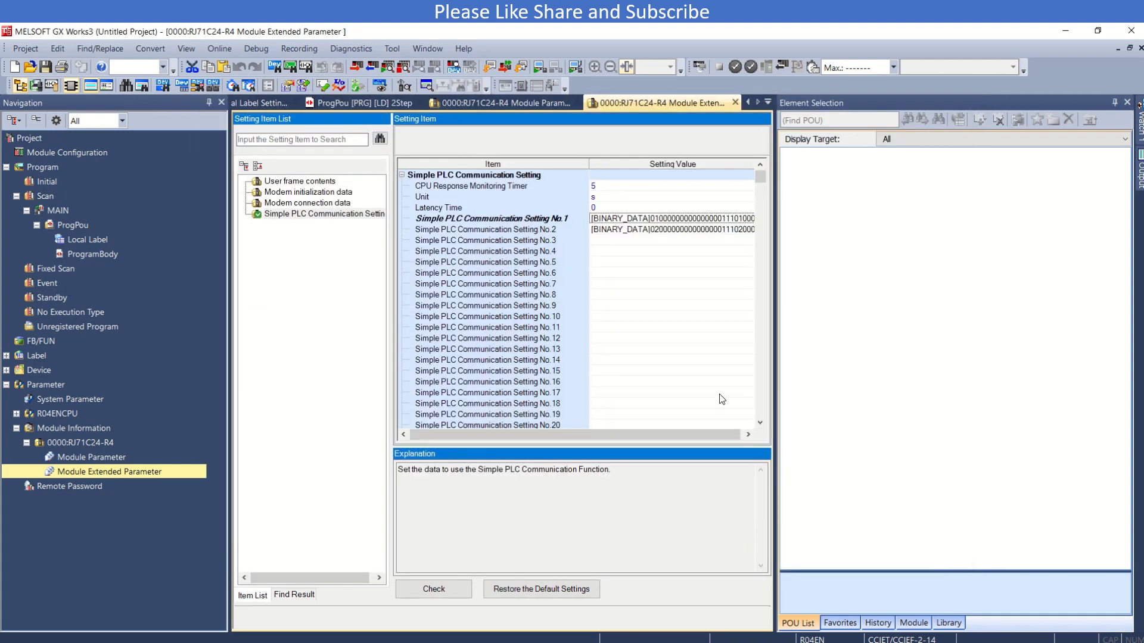
{"action": "left_click", "coordinate": [548, 231]}
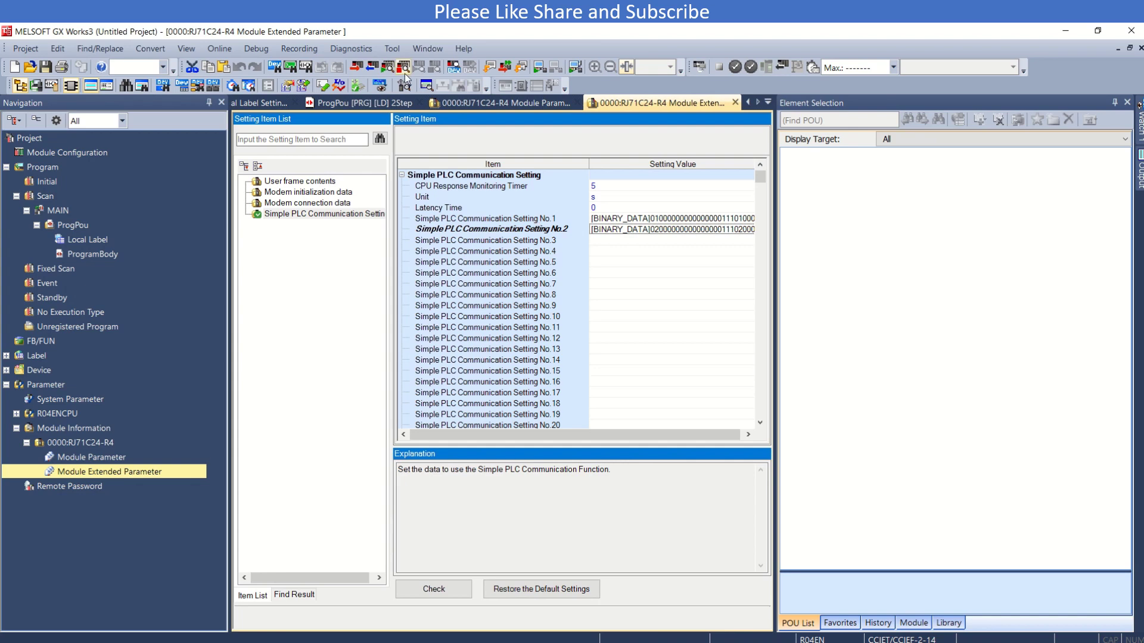
{"action": "left_click", "coordinate": [359, 106]}
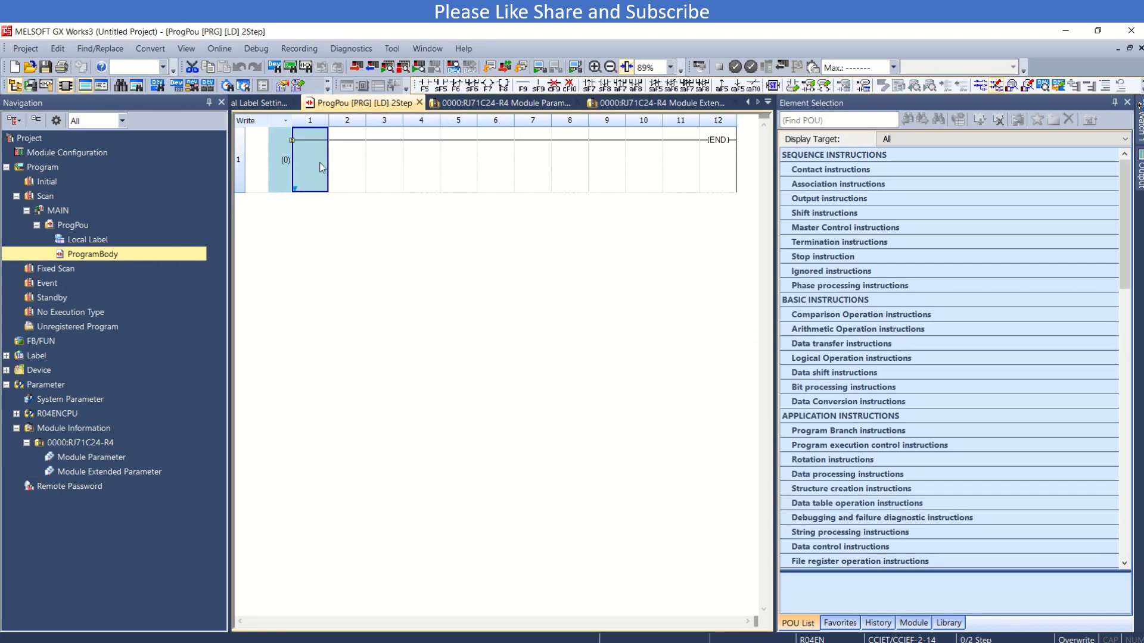
- Enter an M0 contact on rung 1 driving an OUT U0\G32640.0 coil
{"action": "key", "text": "F5"}
{"action": "type", "text": "m0"}
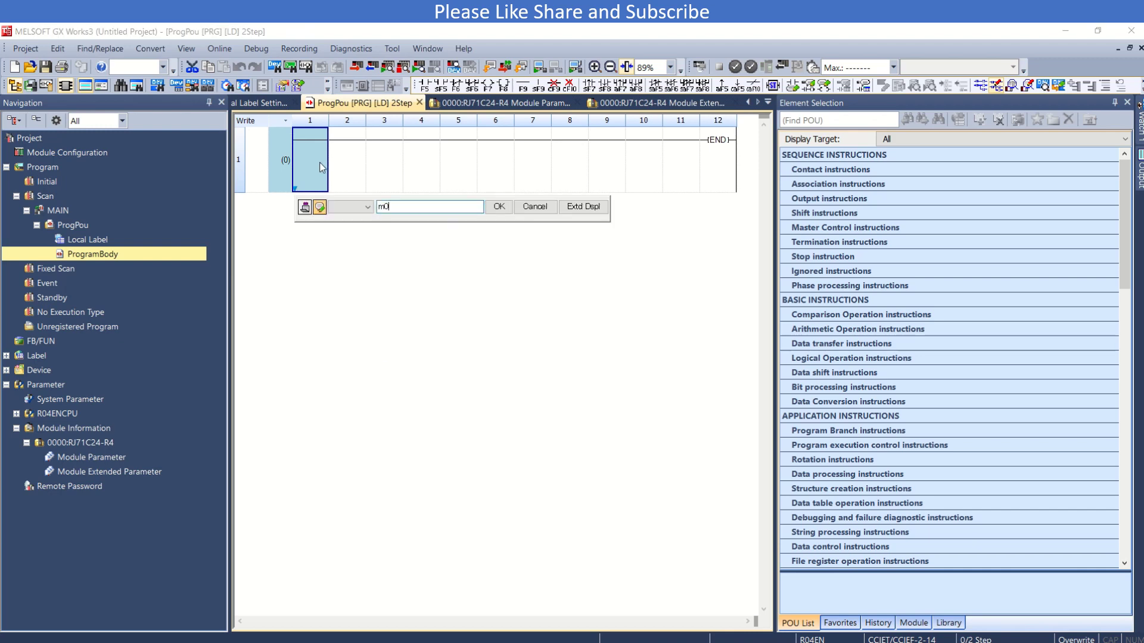
{"action": "key", "text": "Return"}
{"action": "key", "text": "Return"}
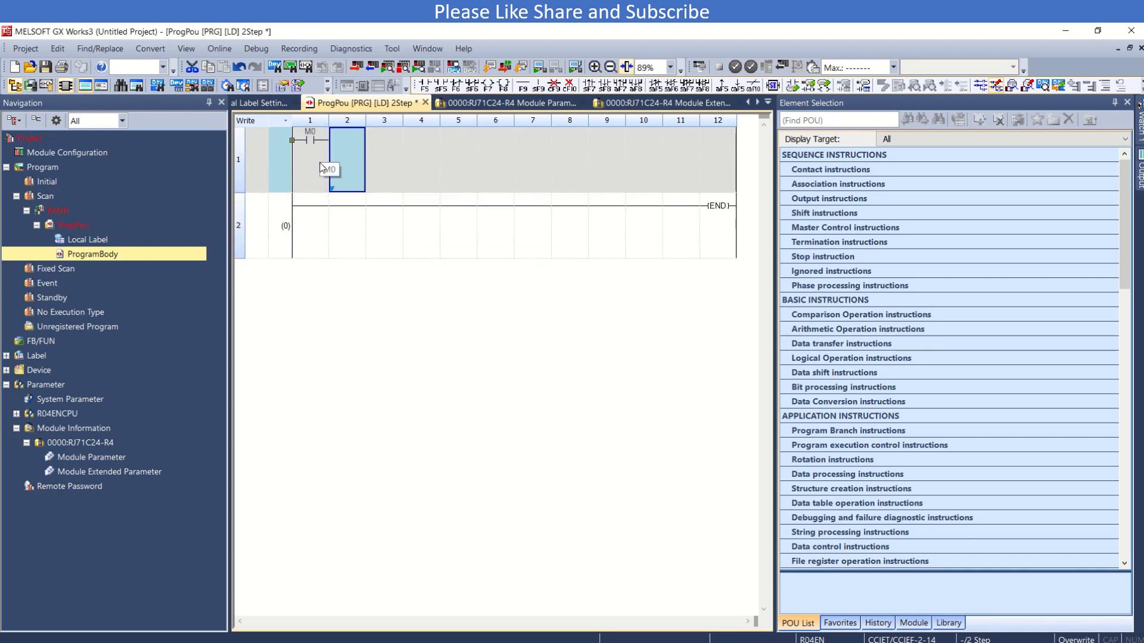
{"action": "type", "text": "u0"}
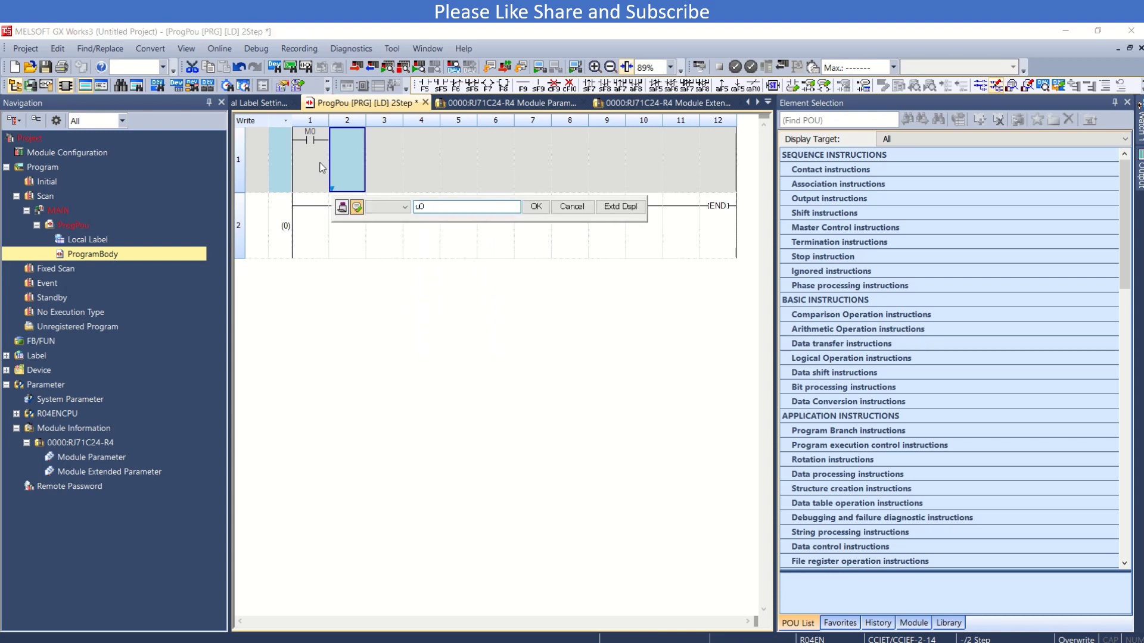
{"action": "type", "text": "\\"}
{"action": "type", "text": "g"}
{"action": "type", "text": "32"}
{"action": "type", "text": "640"}
{"action": "key", "text": "Return"}
{"action": "key", "text": "Return"}
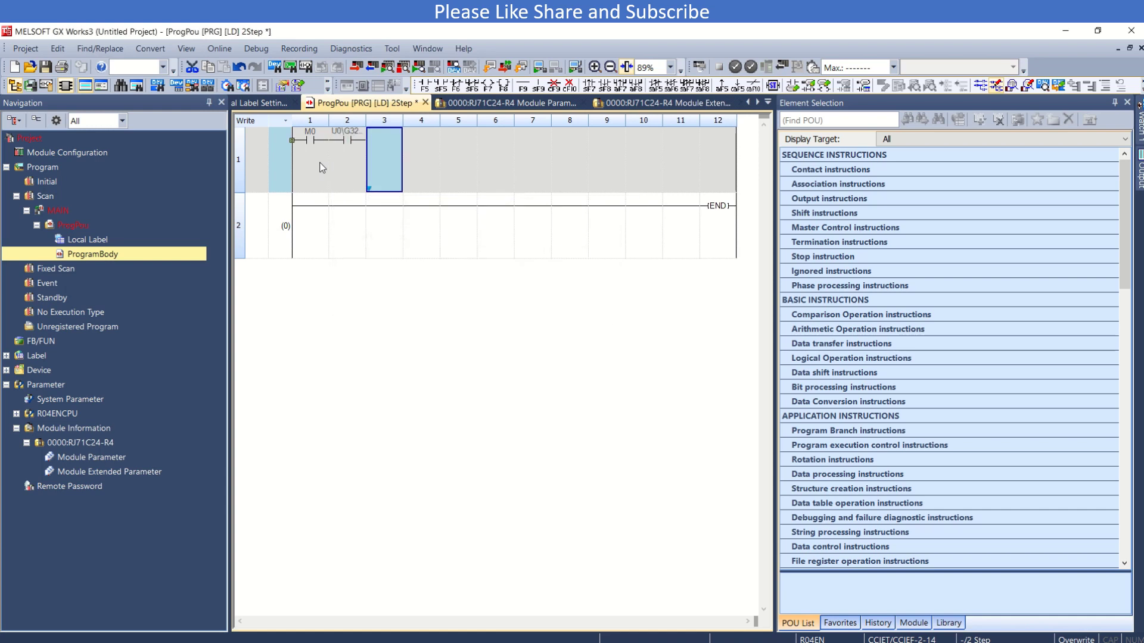
{"action": "key", "text": "Left"}
{"action": "key", "text": "Return"}
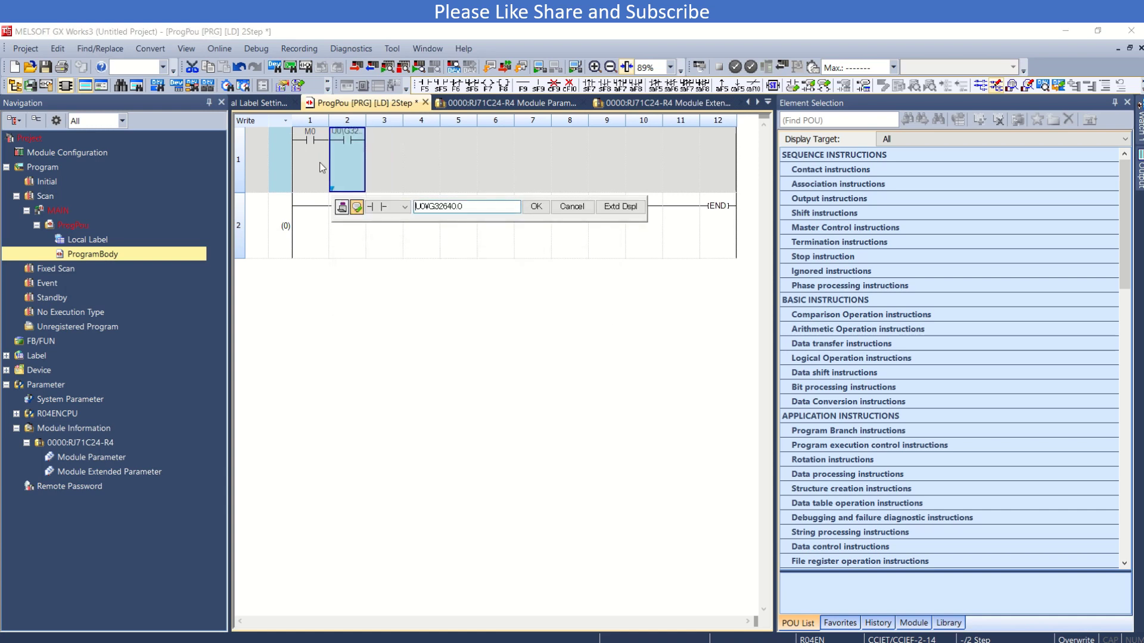
{"action": "type", "text": "out"}
{"action": "key", "text": "Return"}
{"action": "key", "text": "Return"}
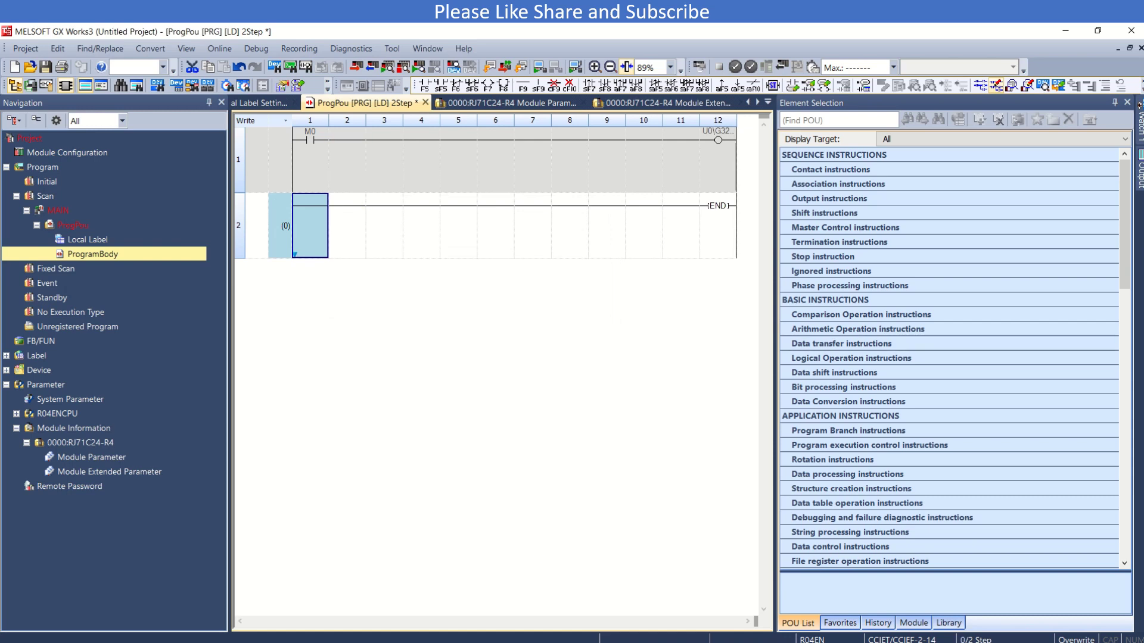
{"action": "left_click", "coordinate": [310, 141]}
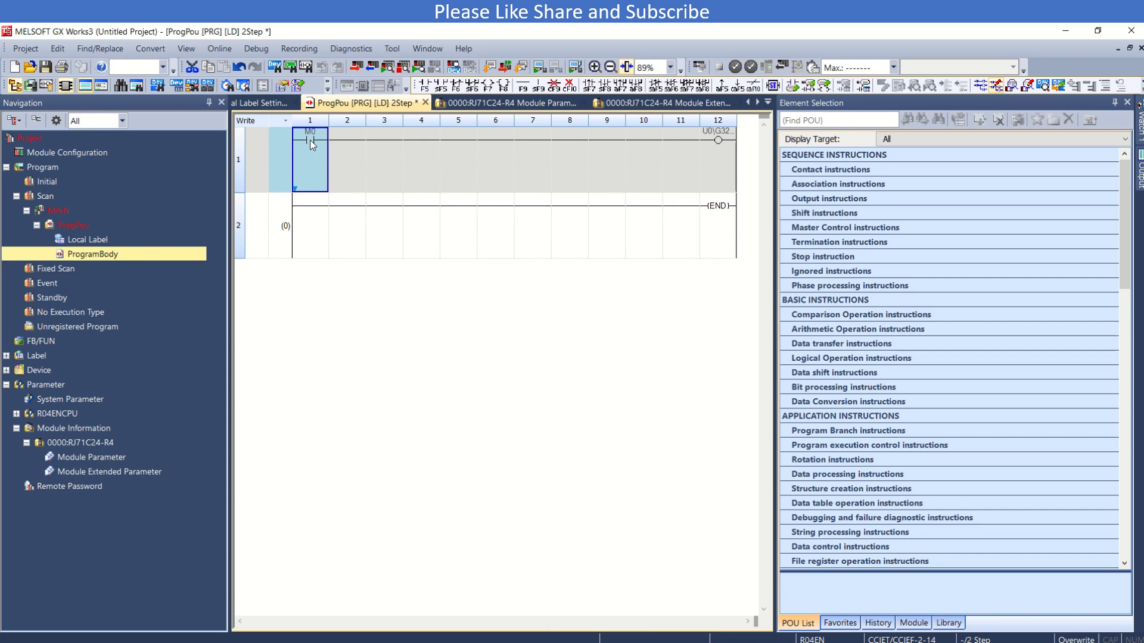
- Insert a new rung 2 above END and start it with an LD M1 contact
{"action": "right_click", "coordinate": [315, 193]}
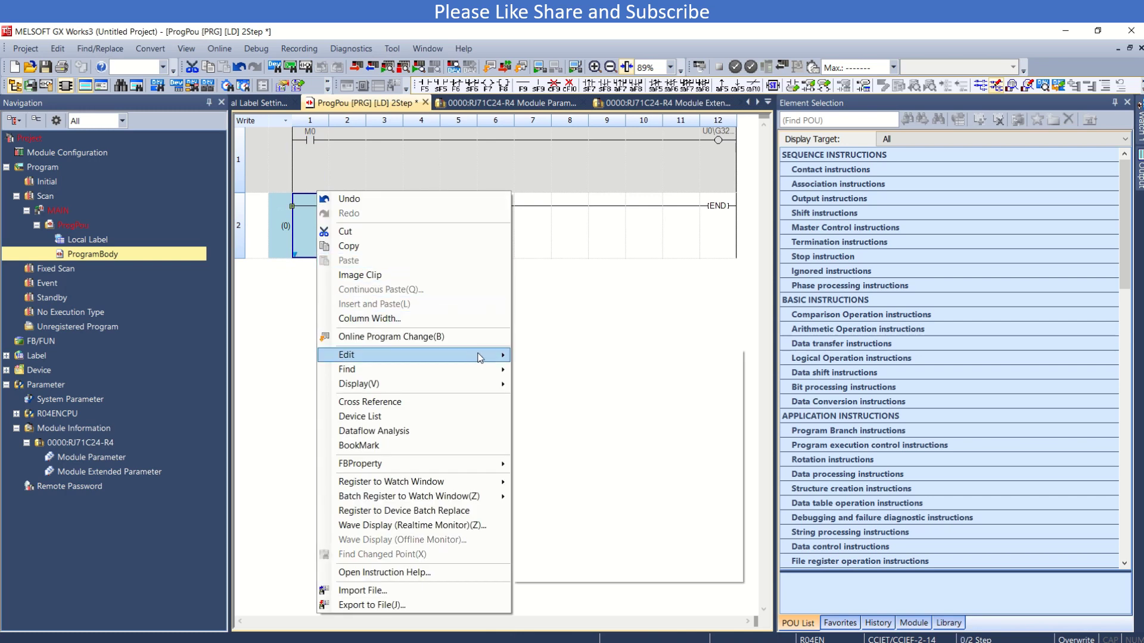
{"action": "mouse_move", "coordinate": [370, 355]}
{"action": "left_click", "coordinate": [566, 432]}
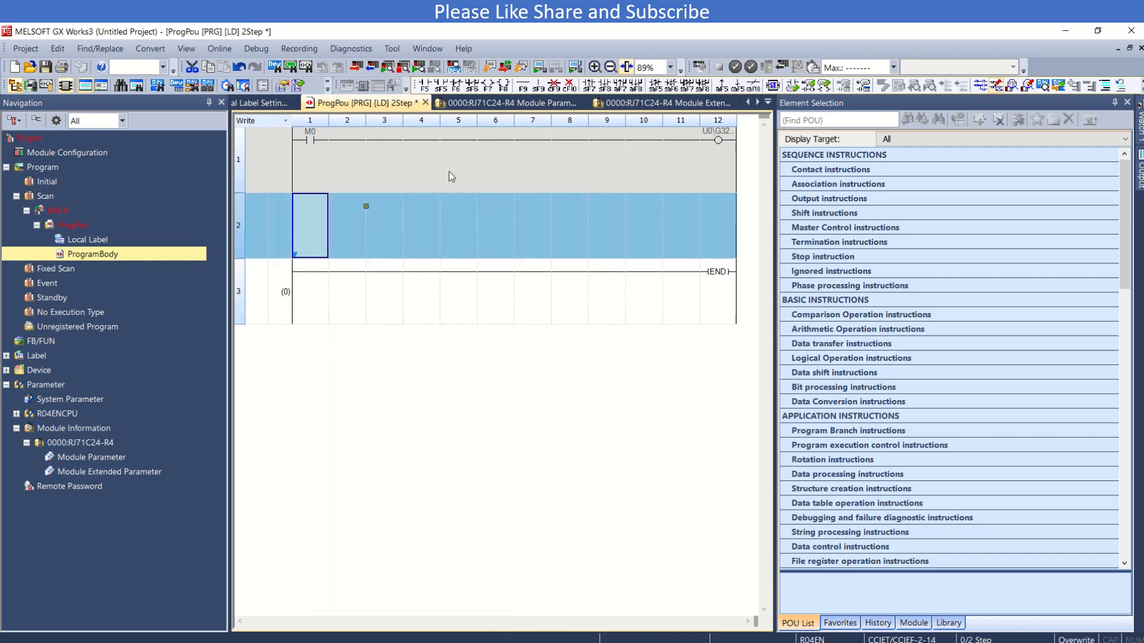
{"action": "left_click", "coordinate": [1115, 102]}
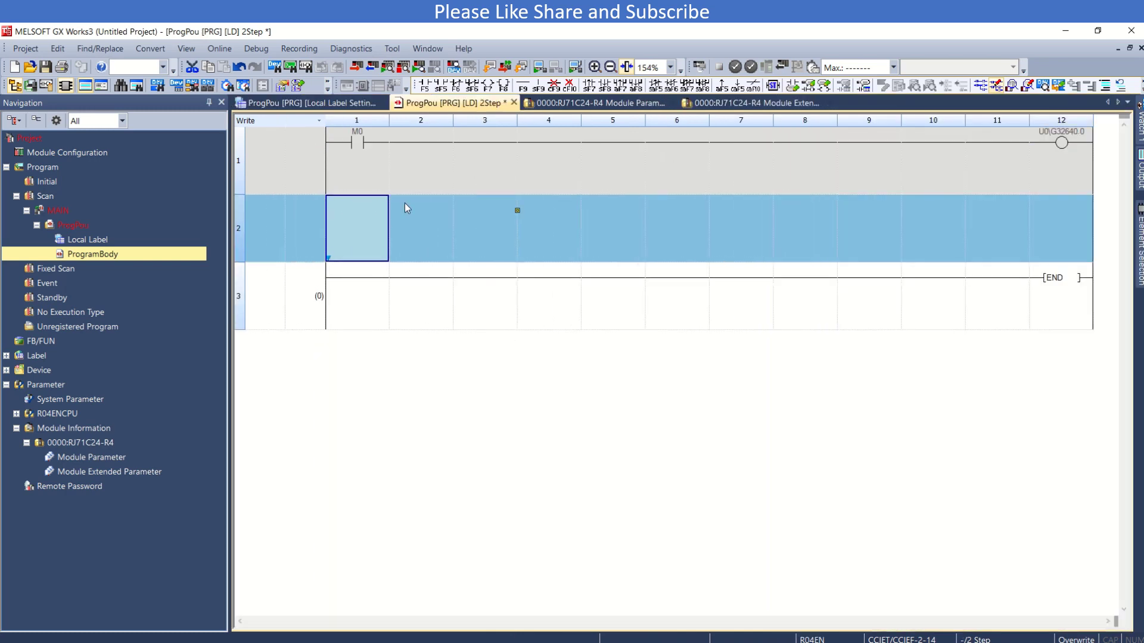
{"action": "type", "text": "ld m1"}
{"action": "key", "text": "Return"}
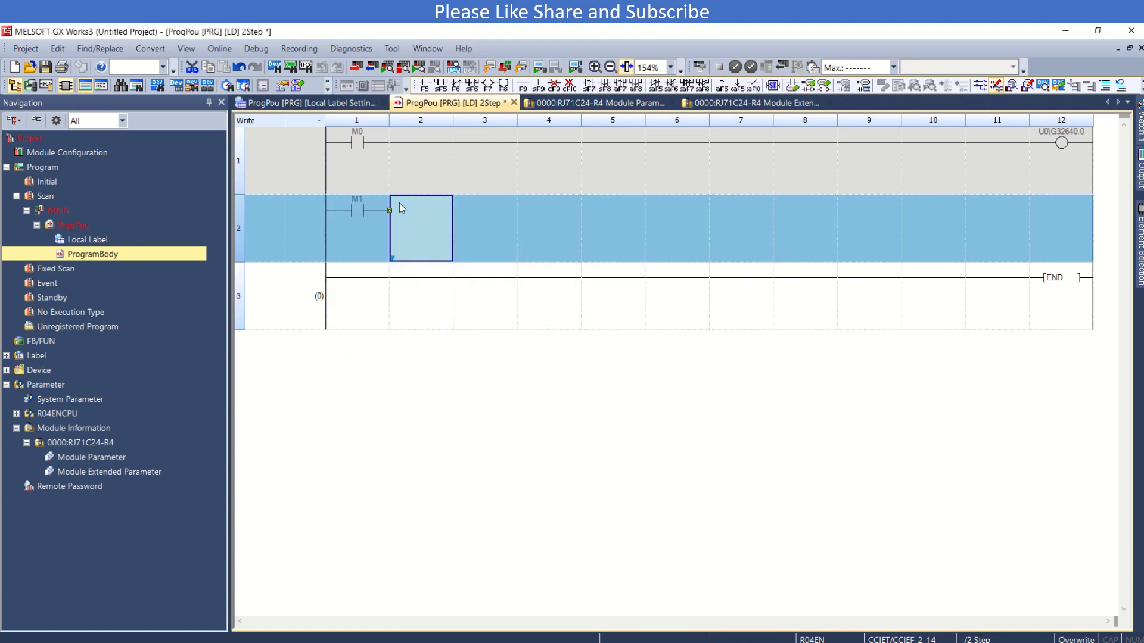
- Copy rung 1's coil to rung 2 as U0\G32640.1 with comment 'On Request No 2'
{"action": "left_click", "coordinate": [1065, 153]}
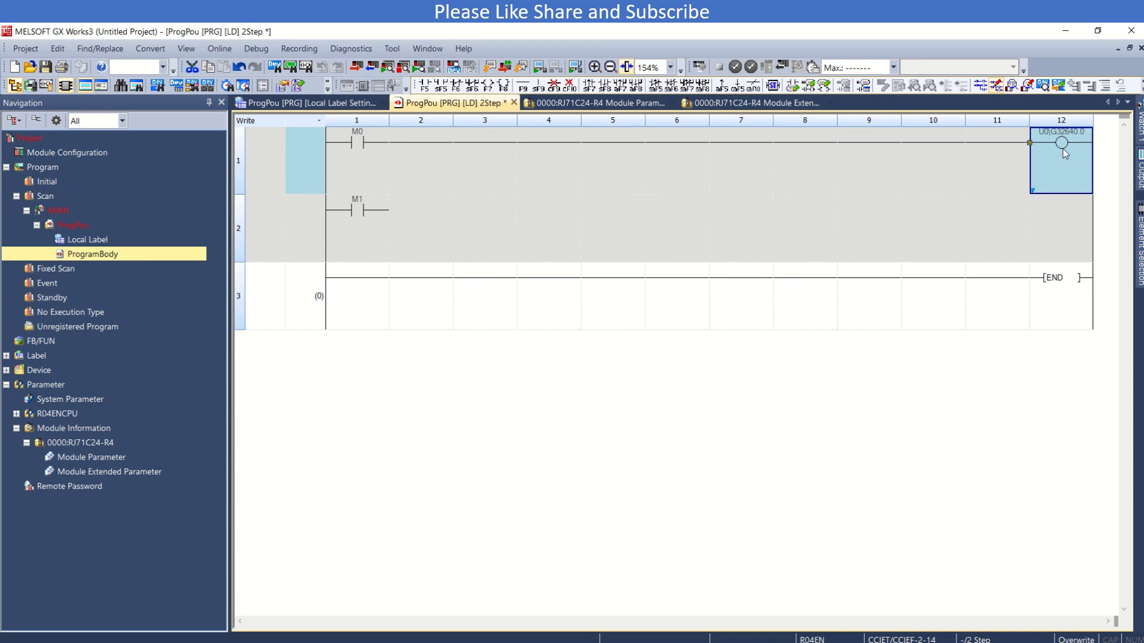
{"action": "key", "text": "ctrl+c"}
{"action": "left_click", "coordinate": [422, 217]}
{"action": "key", "text": "ctrl+v"}
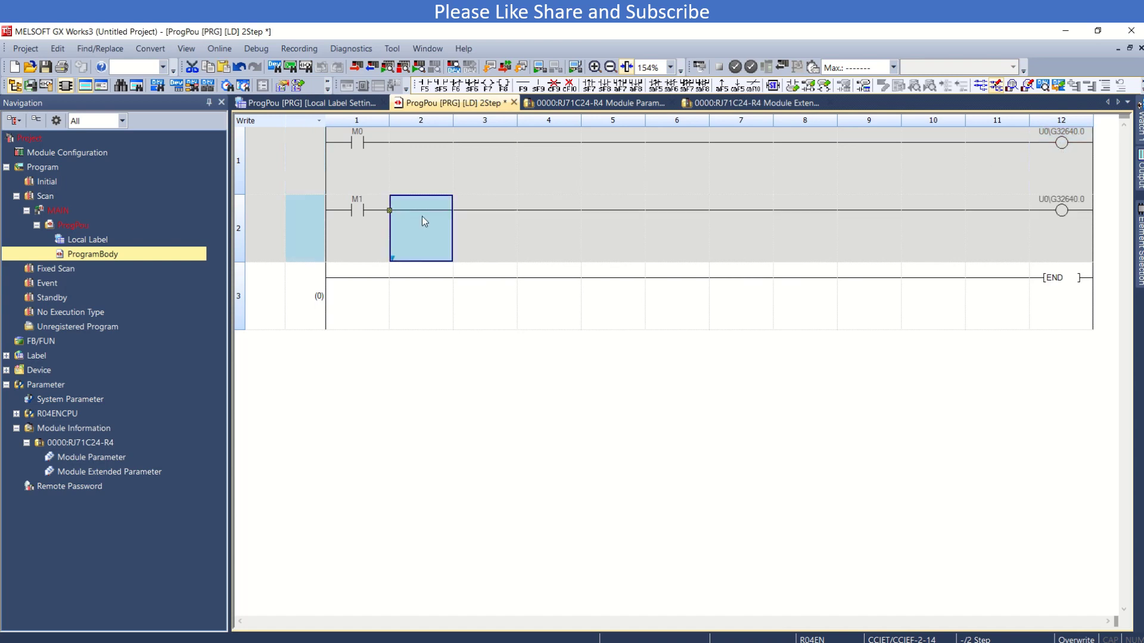
{"action": "key", "text": "Right"}
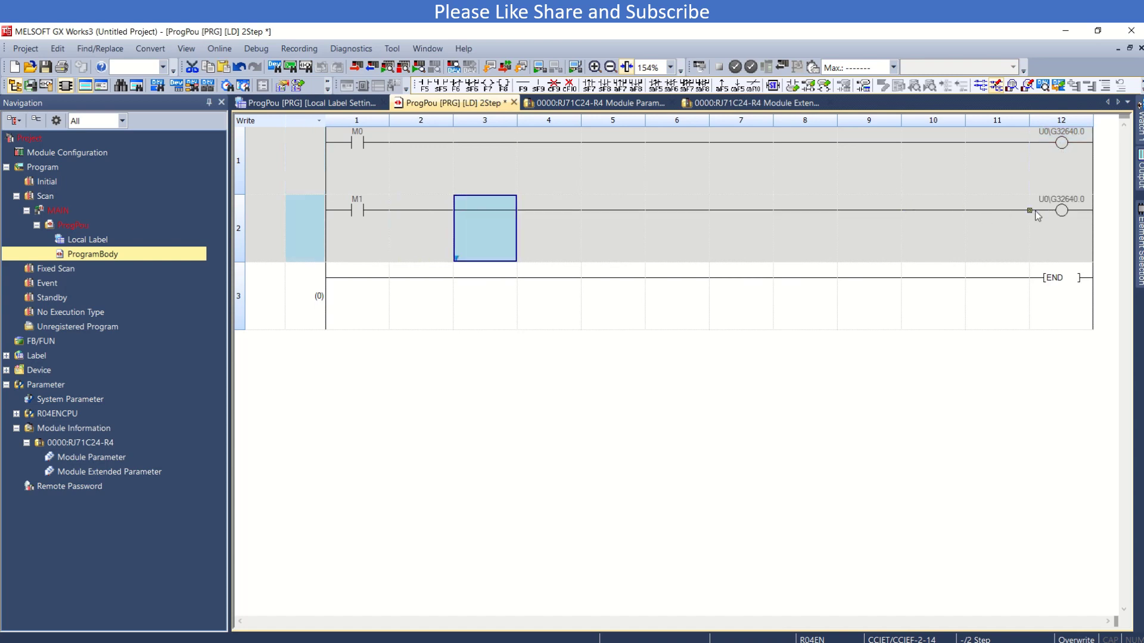
{"action": "double_click", "coordinate": [1081, 213]}
{"action": "key", "text": "BackSpace"}
{"action": "type", "text": "1"}
{"action": "key", "text": "Return"}
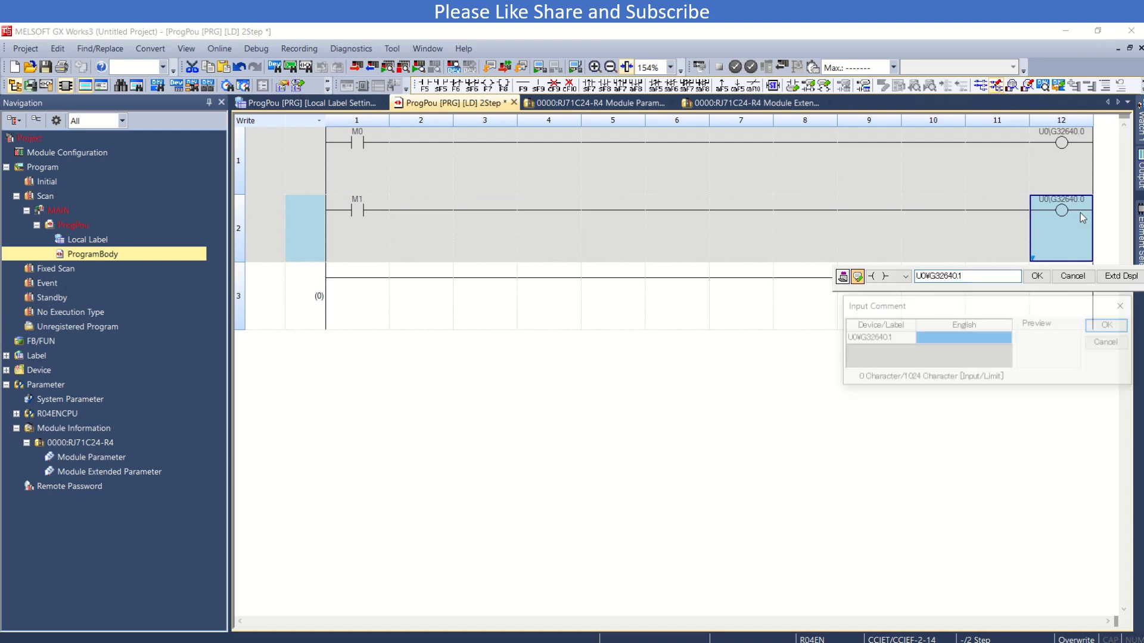
{"action": "type", "text": "On Re"}
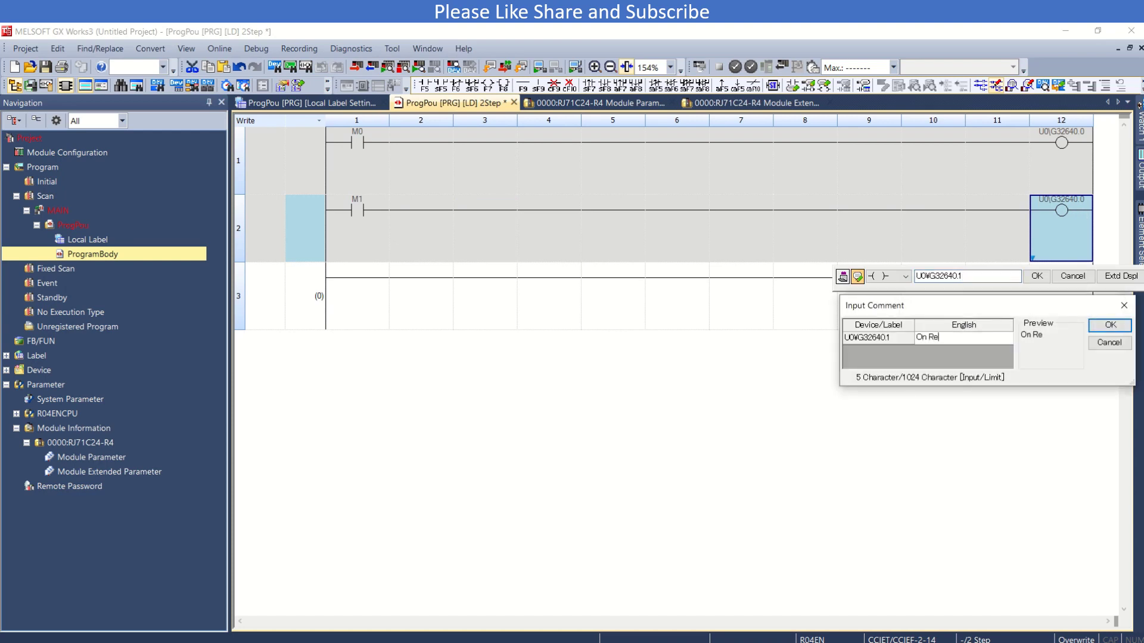
{"action": "type", "text": "quest No 2"}
{"action": "key", "text": "Return"}
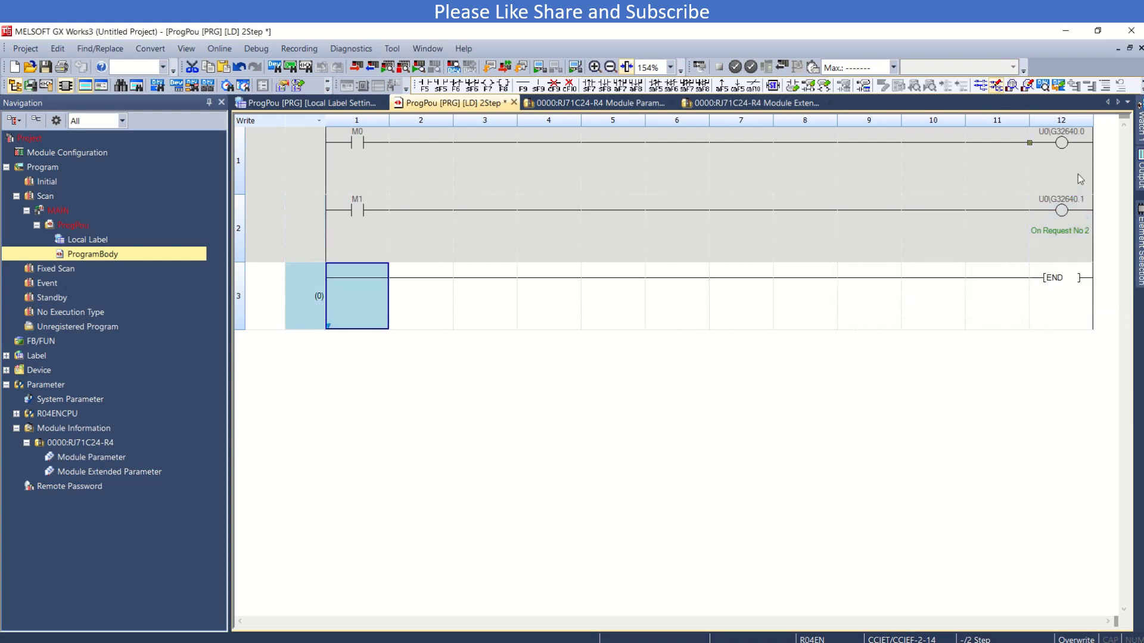
- Recheck the rung 2 coil U0\G32640.1 and keep its 'On Request No 2' comment
{"action": "left_click", "coordinate": [1059, 174]}
{"action": "left_click", "coordinate": [1059, 203]}
{"action": "double_click", "coordinate": [1059, 202]}
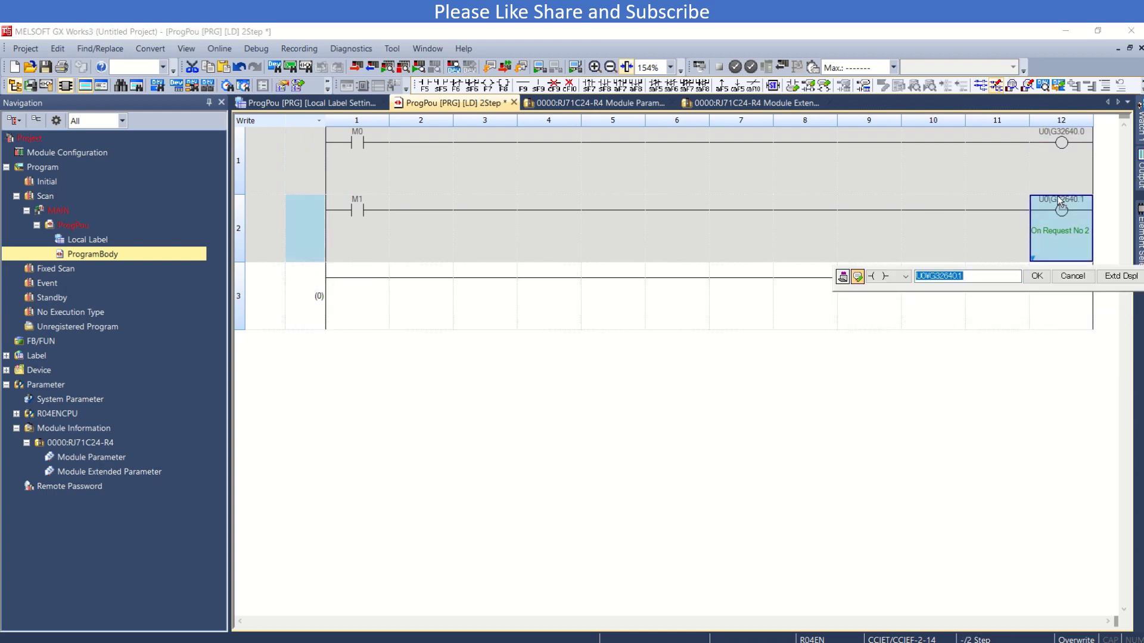
{"action": "key", "text": "Return"}
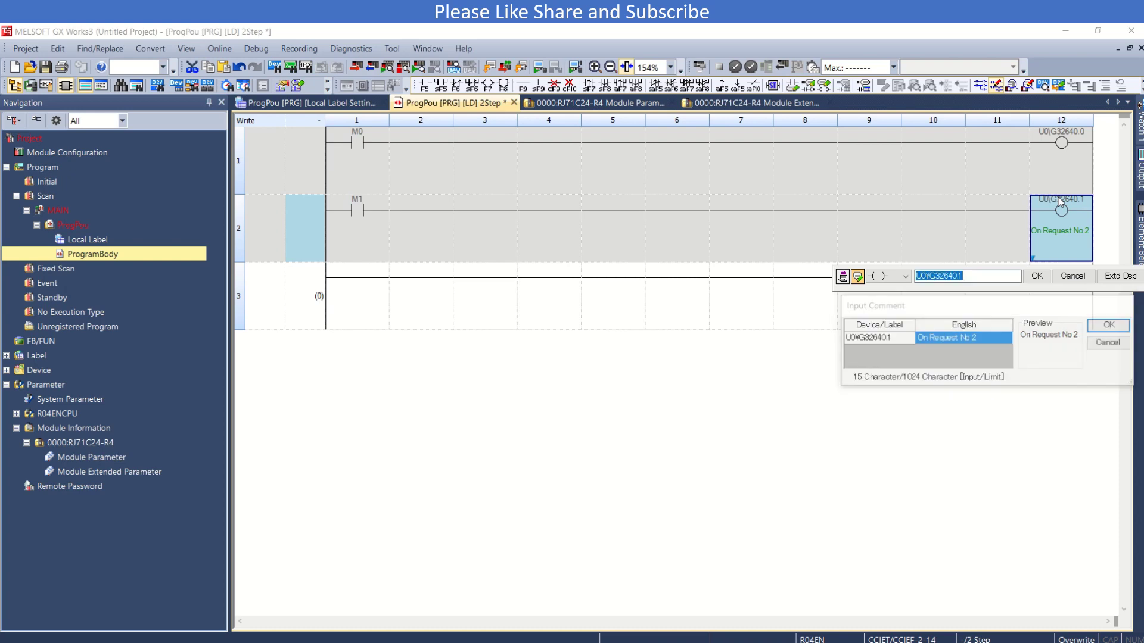
{"action": "key", "text": "Return"}
{"action": "key", "text": "Return"}
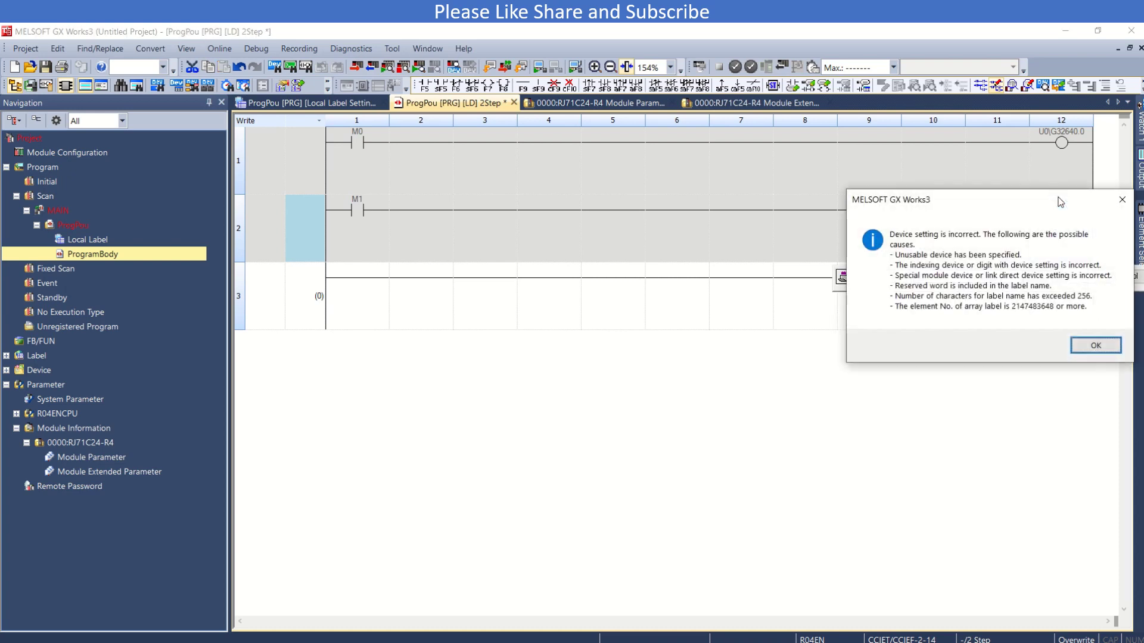
- Change the rung 1 coil U0\G32640.0 comment to 'On Request No 1'
{"action": "key", "text": "Return"}
{"action": "key", "text": "Up"}
{"action": "key", "text": "Return"}
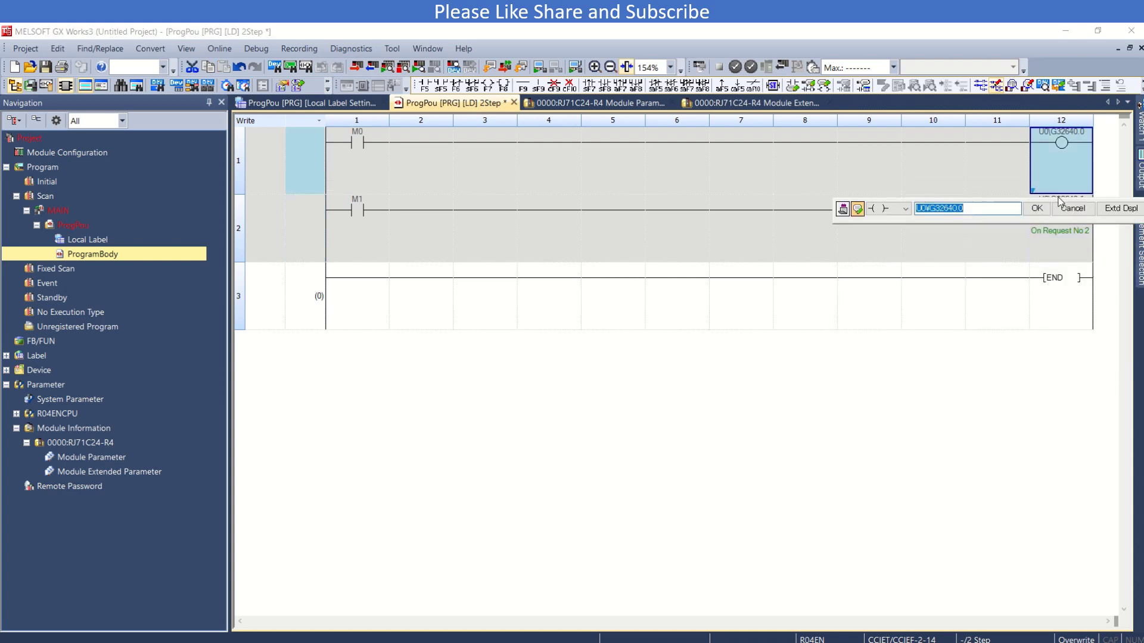
{"action": "key", "text": "Return"}
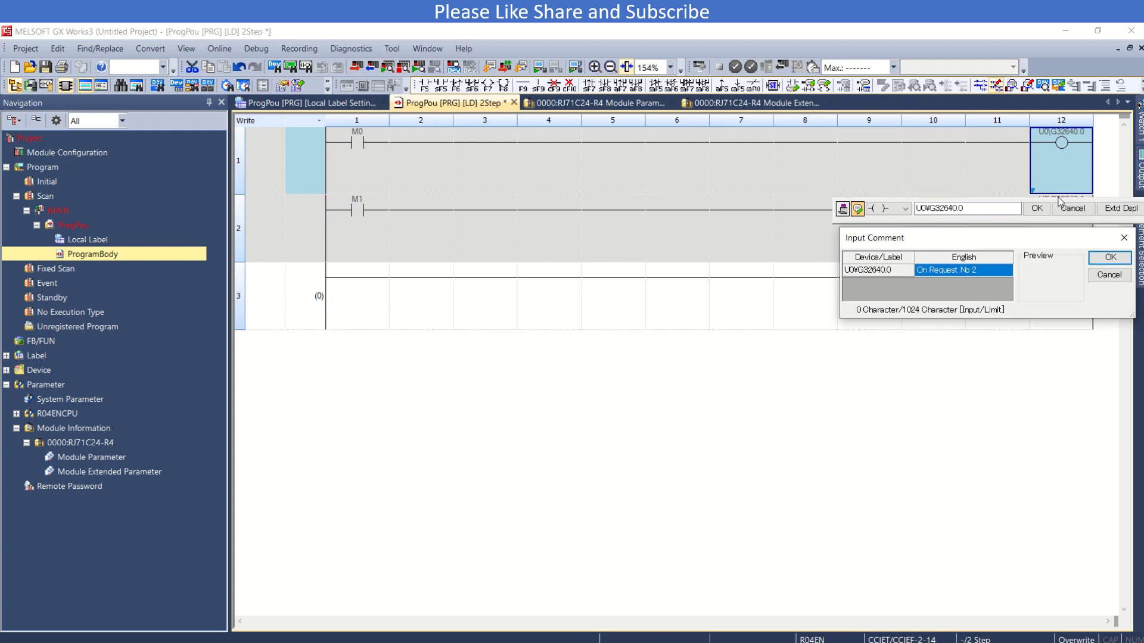
{"action": "key", "text": "End"}
{"action": "key", "text": "BackSpace"}
{"action": "type", "text": "1"}
{"action": "key", "text": "Return"}
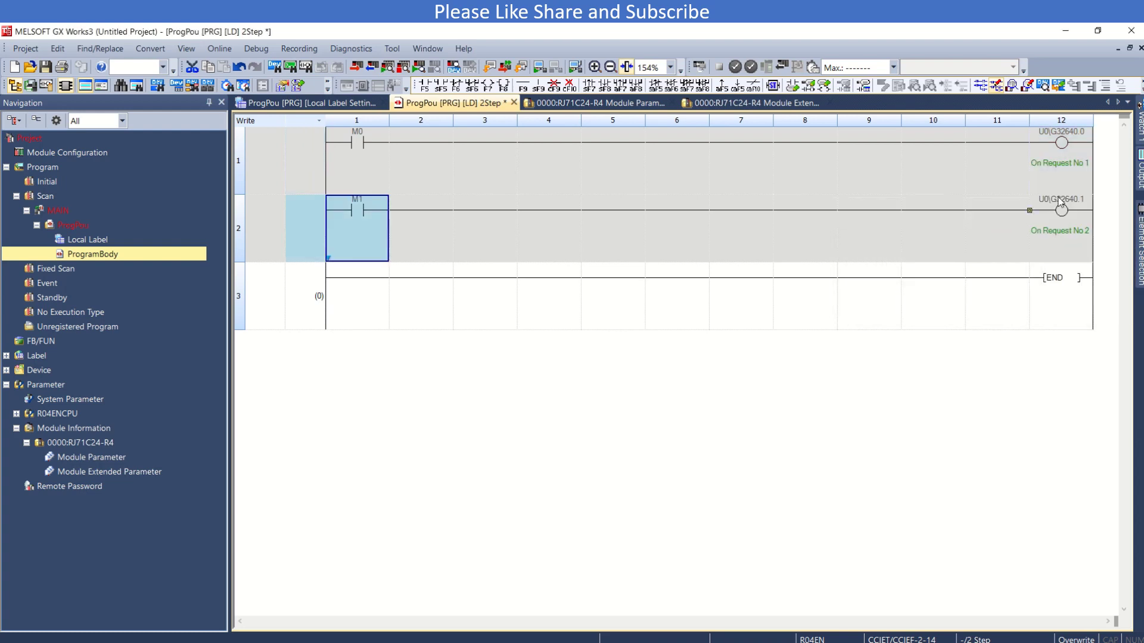